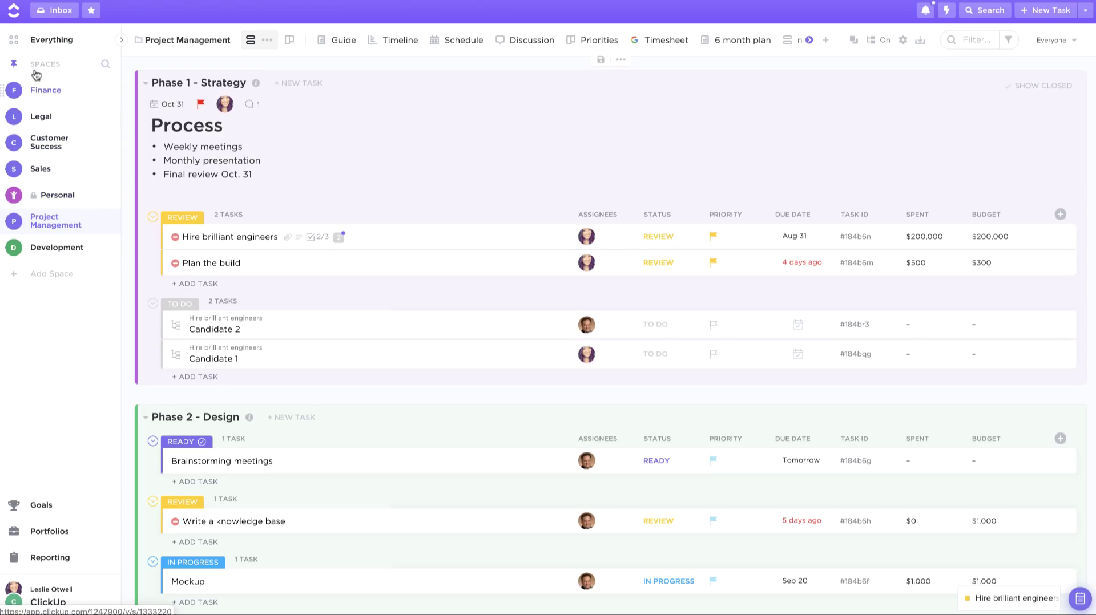
Step: Start a blank new space, skipping the templates, and name it 'Human Resources'
left_click(15, 65)
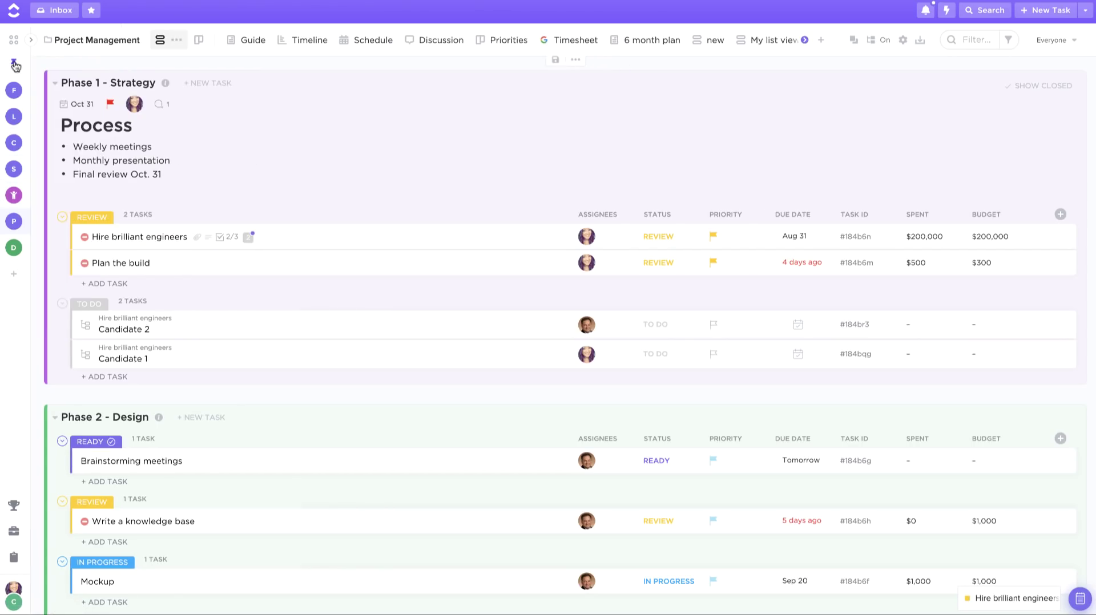
left_click(14, 65)
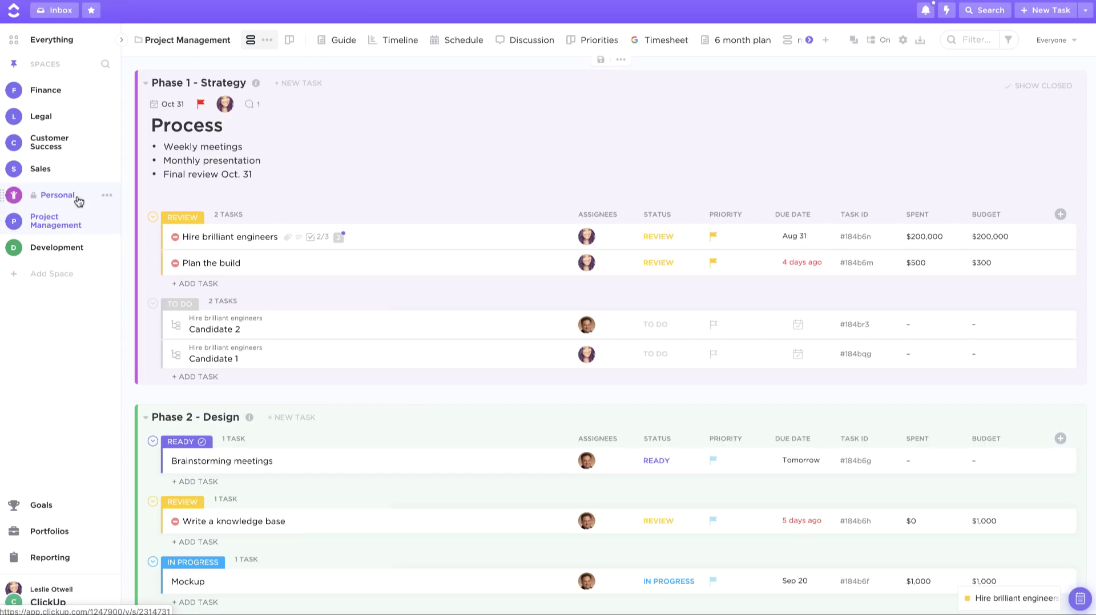
left_click(53, 274)
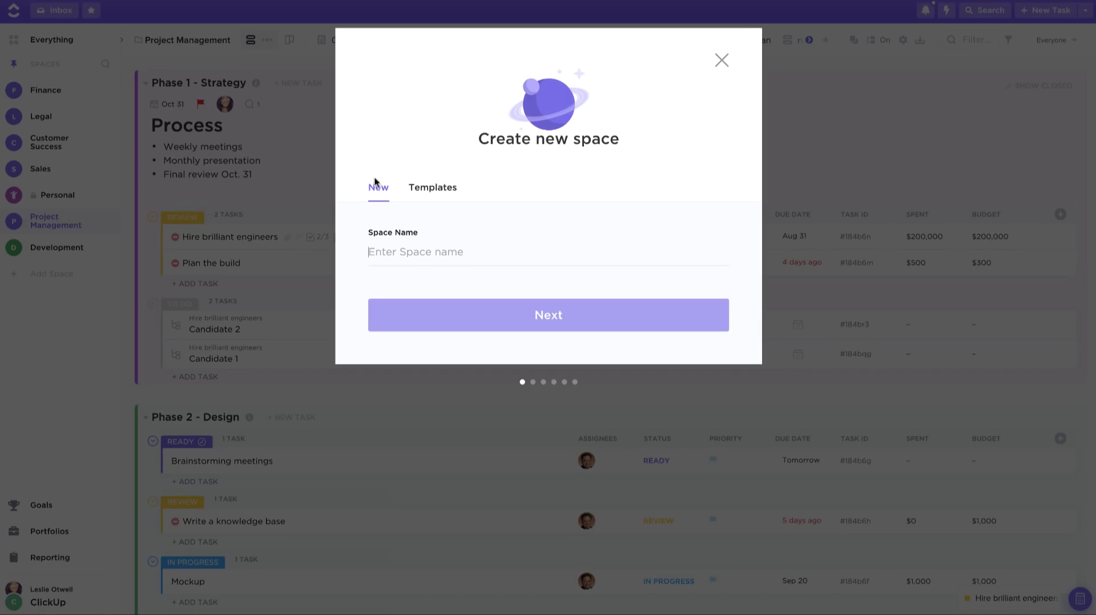
left_click(431, 187)
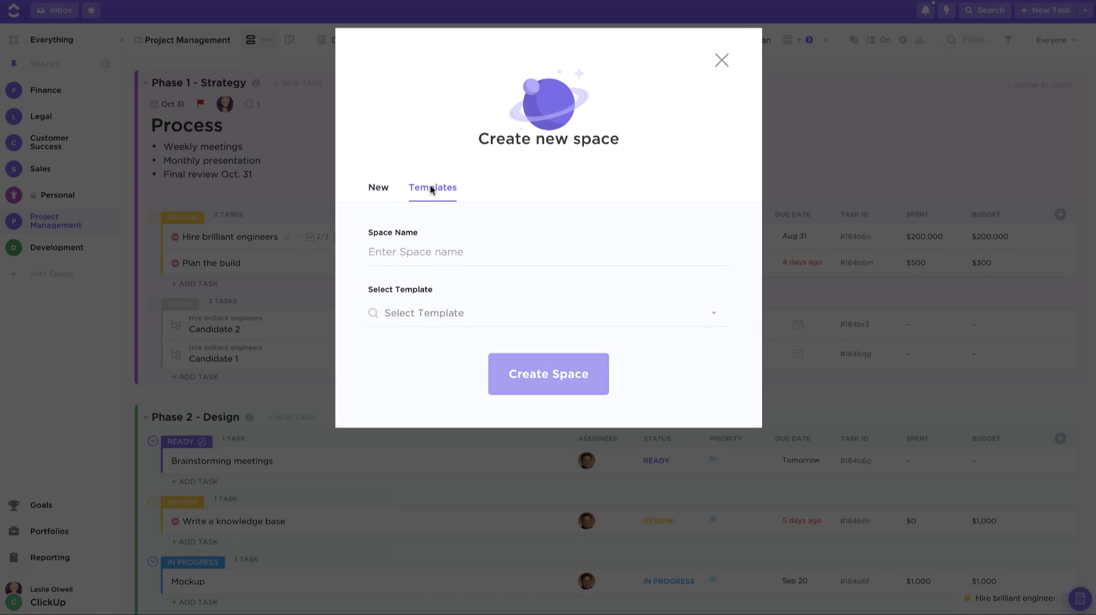
left_click(446, 313)
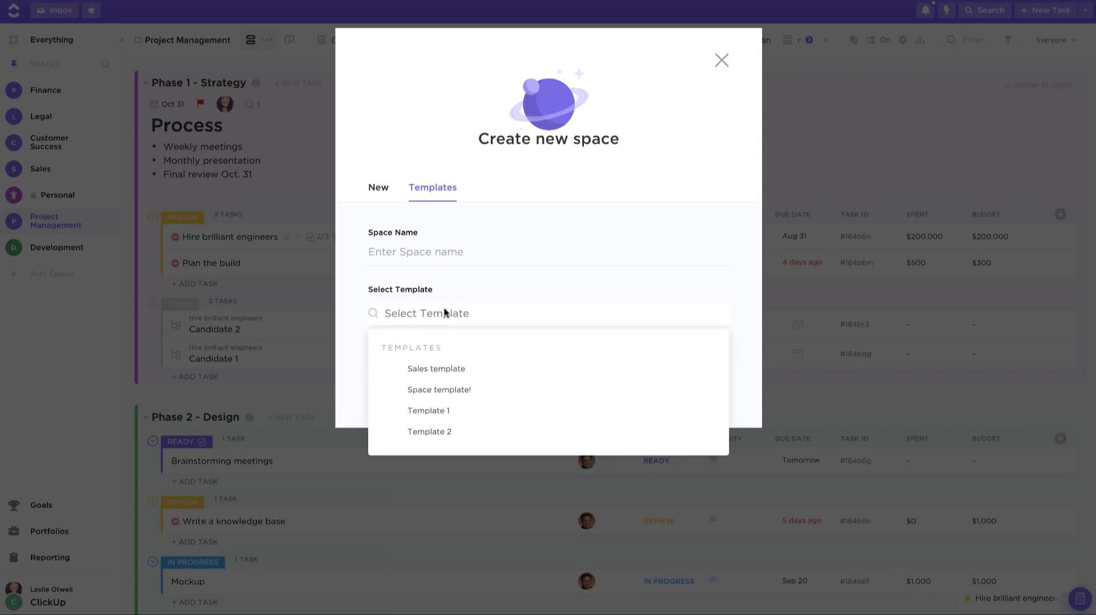
left_click(479, 282)
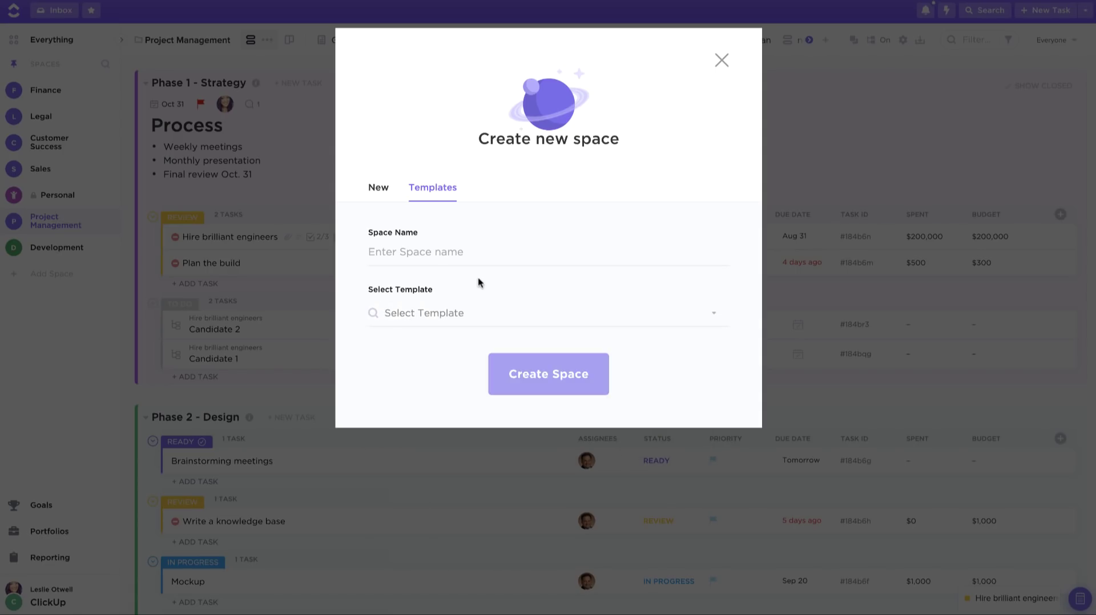
left_click(375, 188)
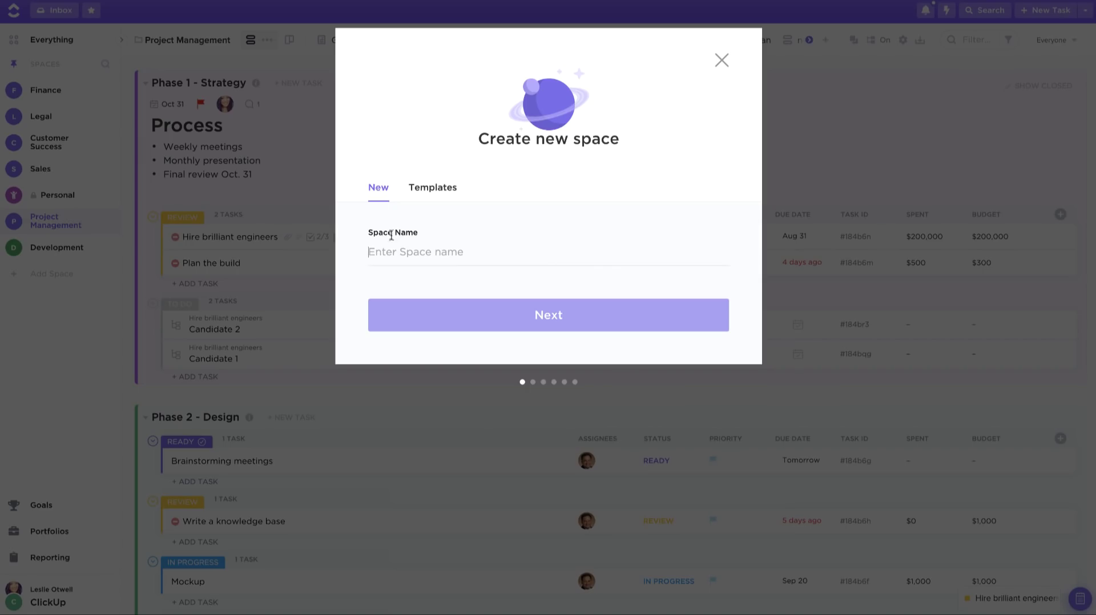
type("Human Re")
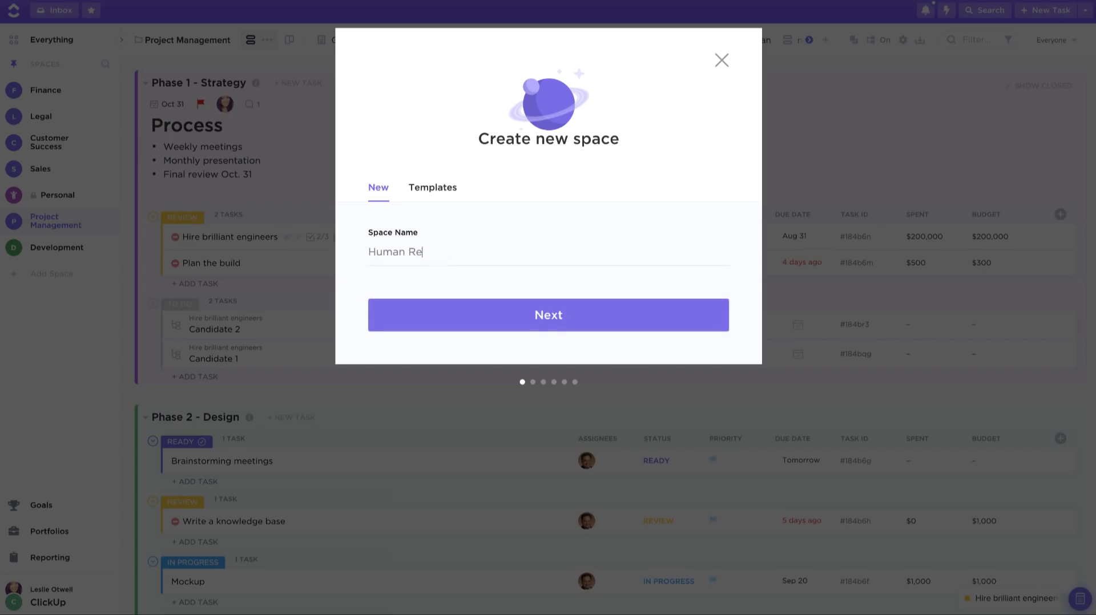
type("sources")
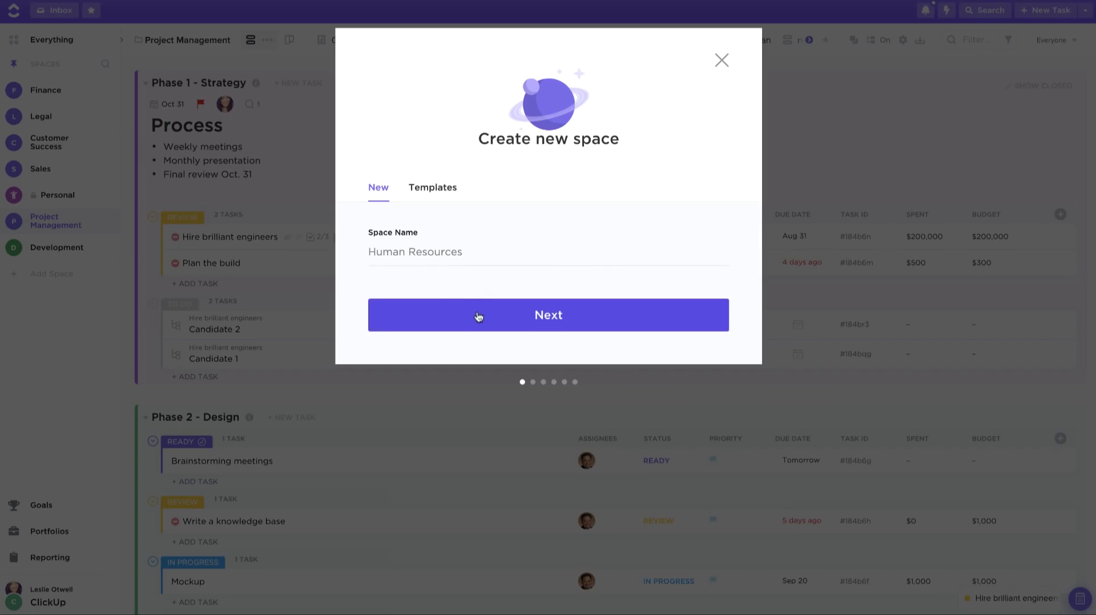
Step: Give the space a blue colour and a contact-book avatar
left_click(478, 318)
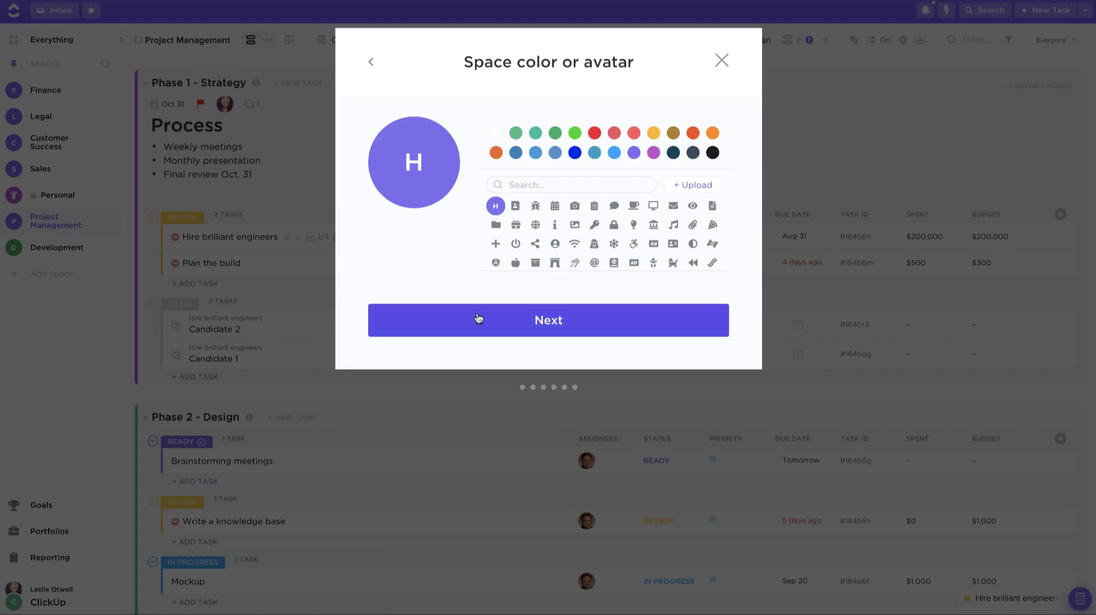
left_click(535, 152)
left_click(516, 206)
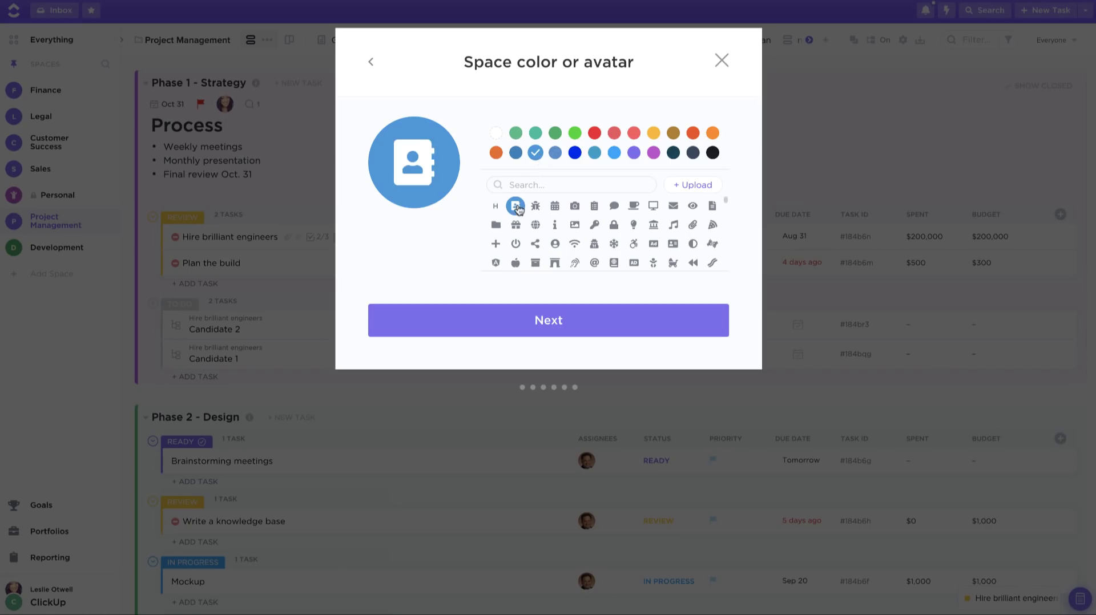
Step: Make the space private and share it with two more team members
left_click(486, 320)
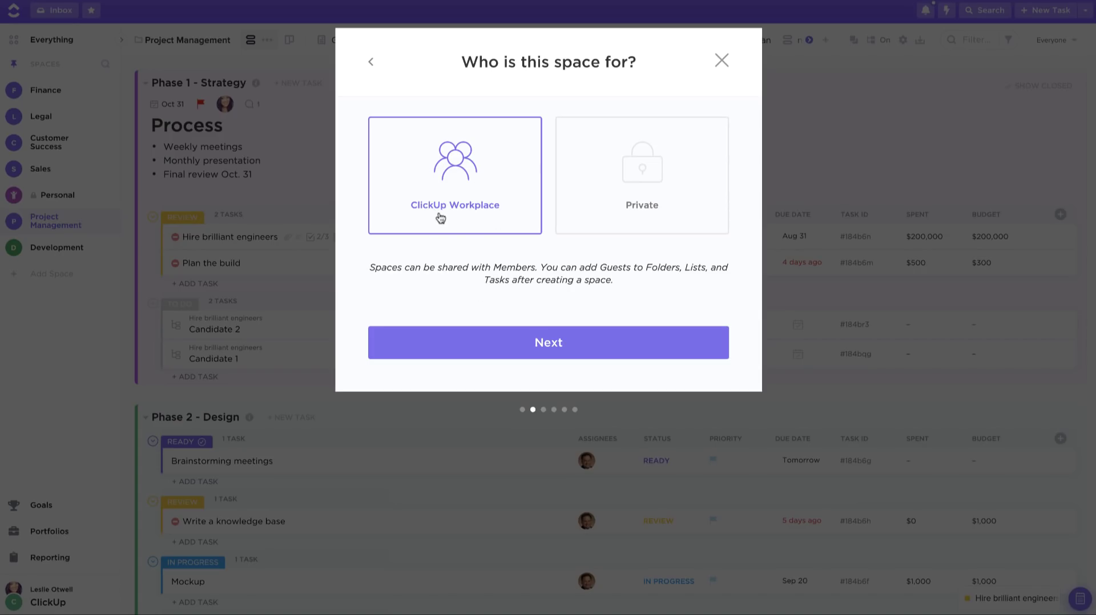
left_click(608, 211)
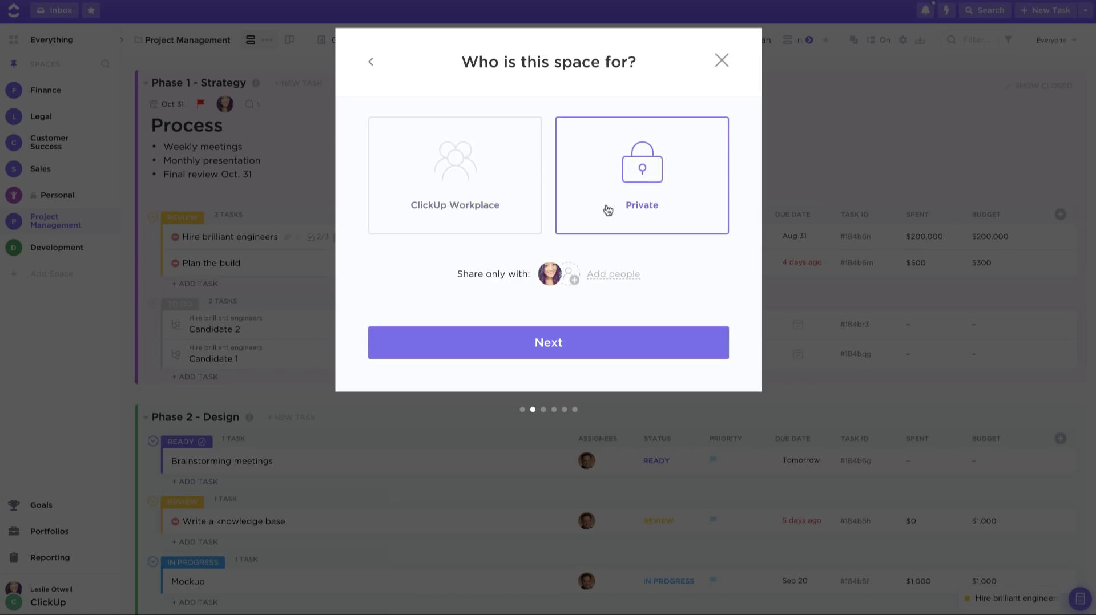
left_click(572, 276)
left_click(599, 408)
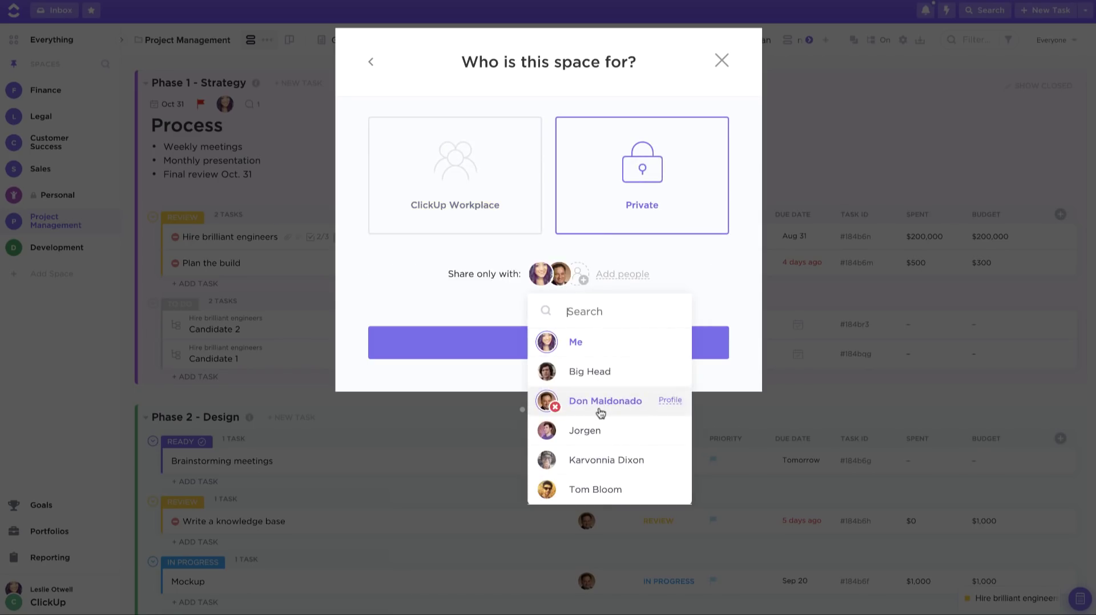
left_click(607, 445)
left_click(717, 315)
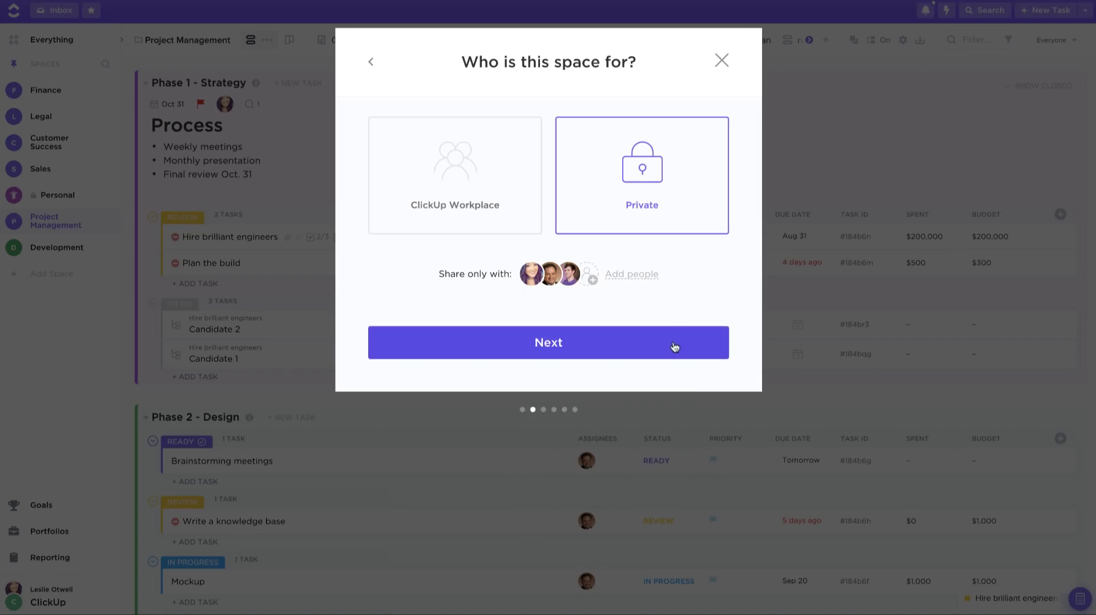
left_click(674, 348)
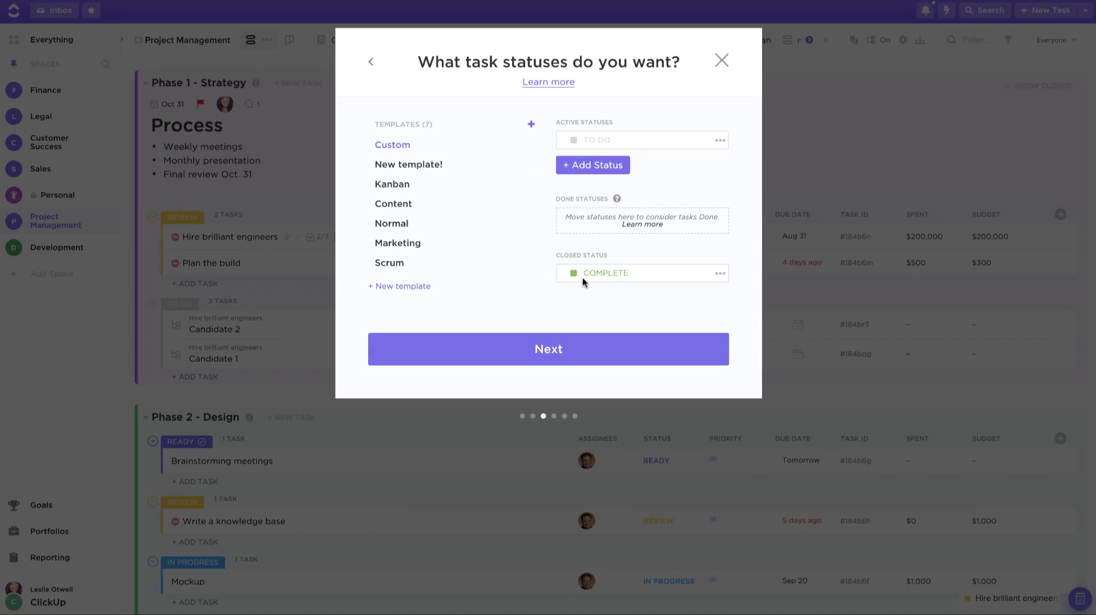
Step: Add an IN PROGRESS status and a dark-blue NEEDS REVIEW status
left_click(580, 166)
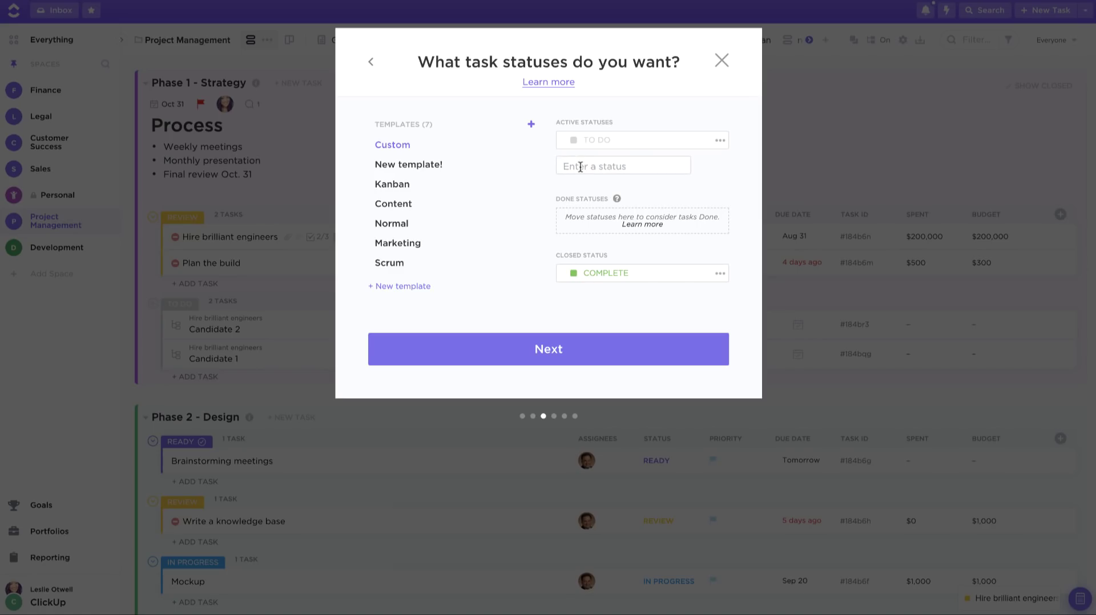
type("in progress")
key("Return")
type("needs ")
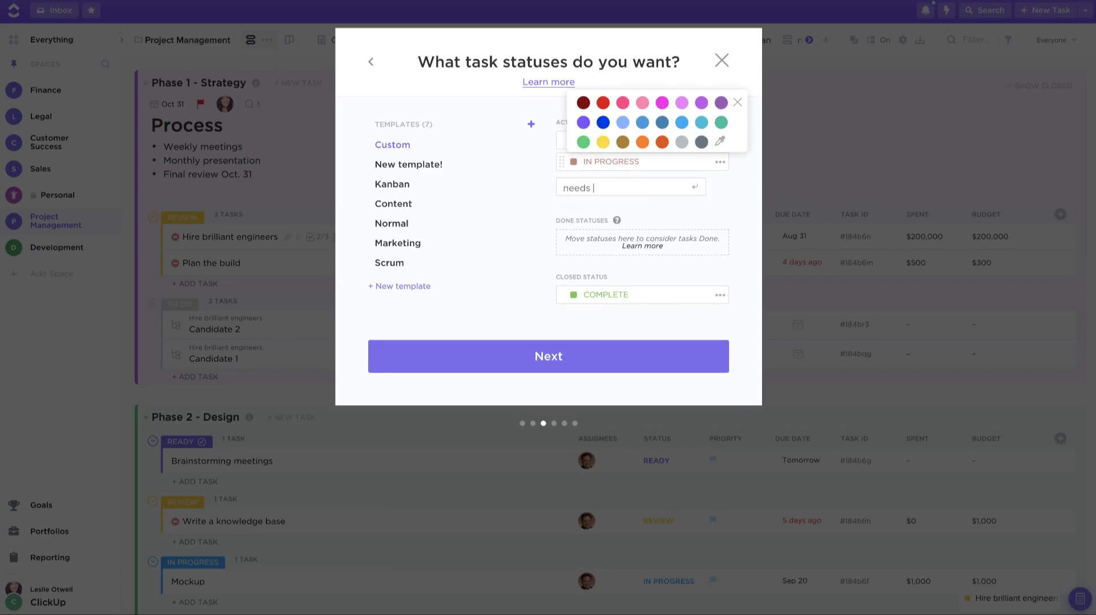
type("review")
key("Return")
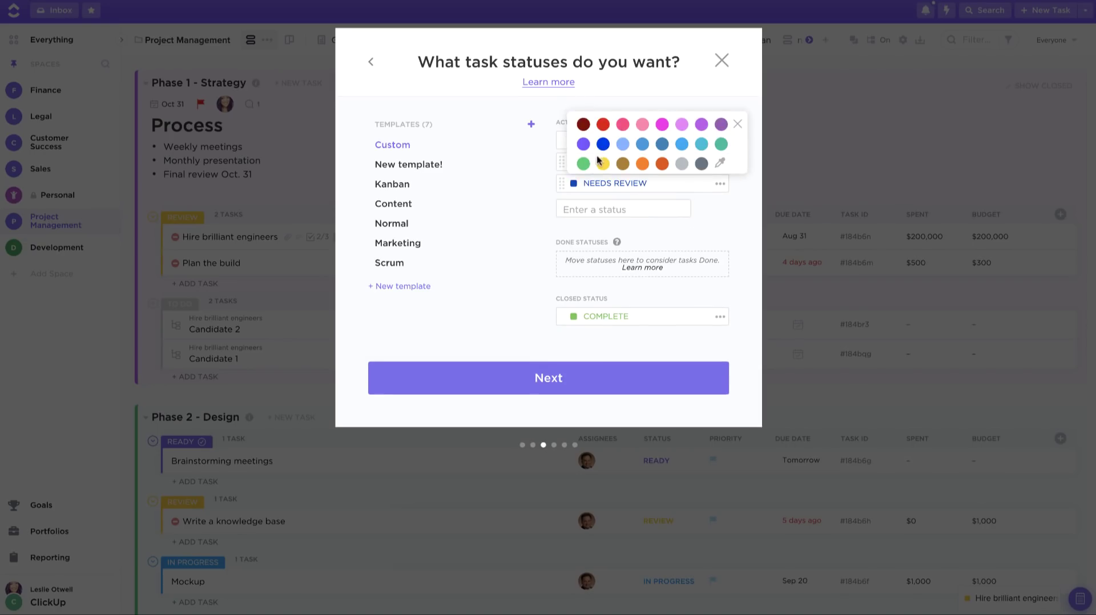
left_click(582, 164)
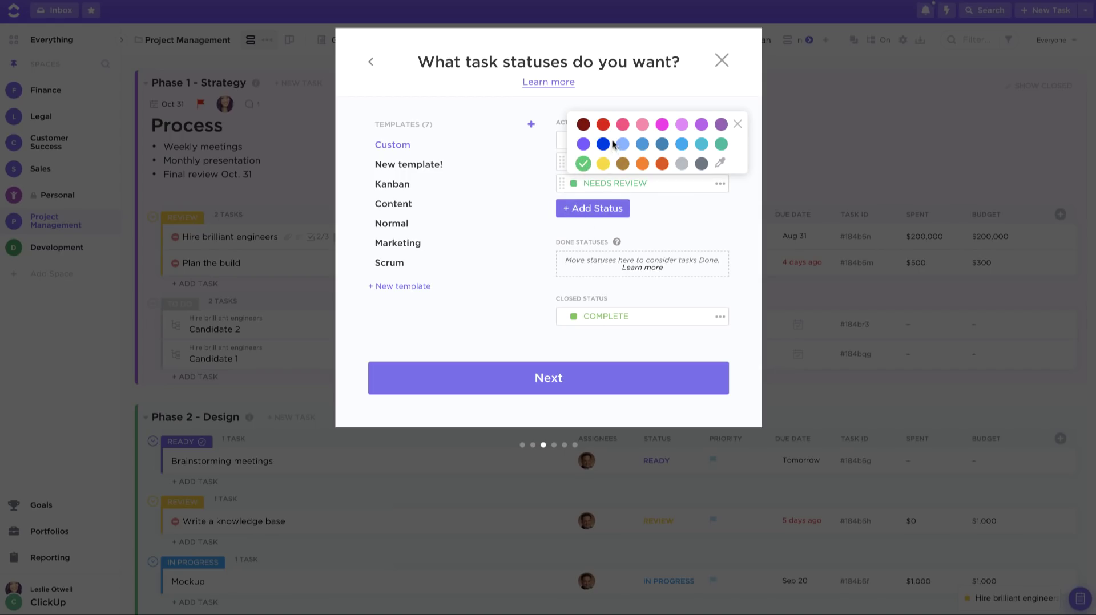
left_click(603, 143)
Step: Add a DONE status to the space's custom statuses
left_click(568, 208)
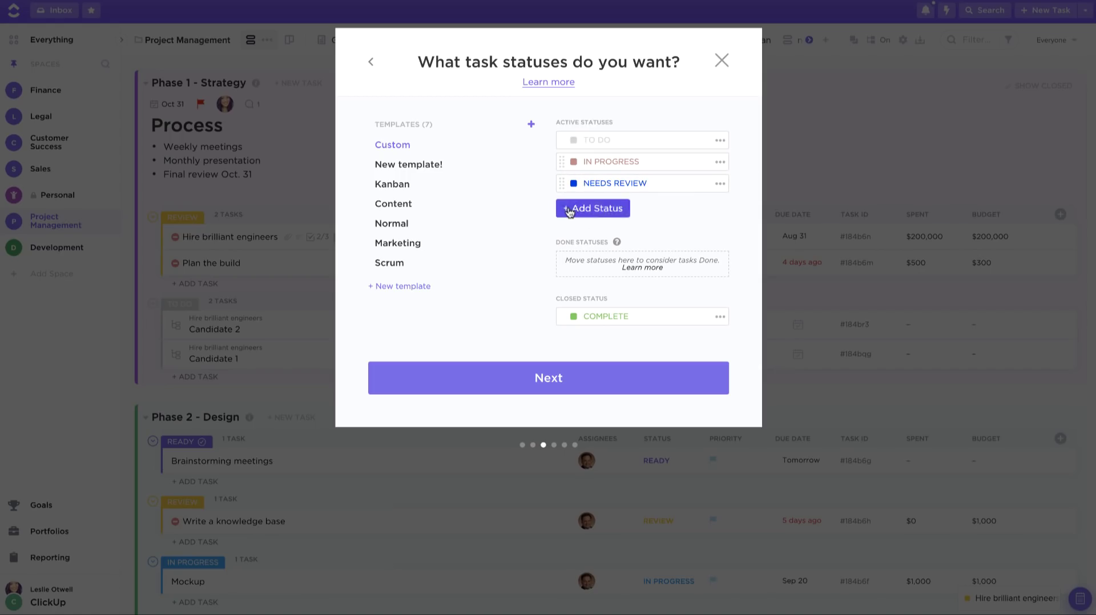
type("done")
key("Return")
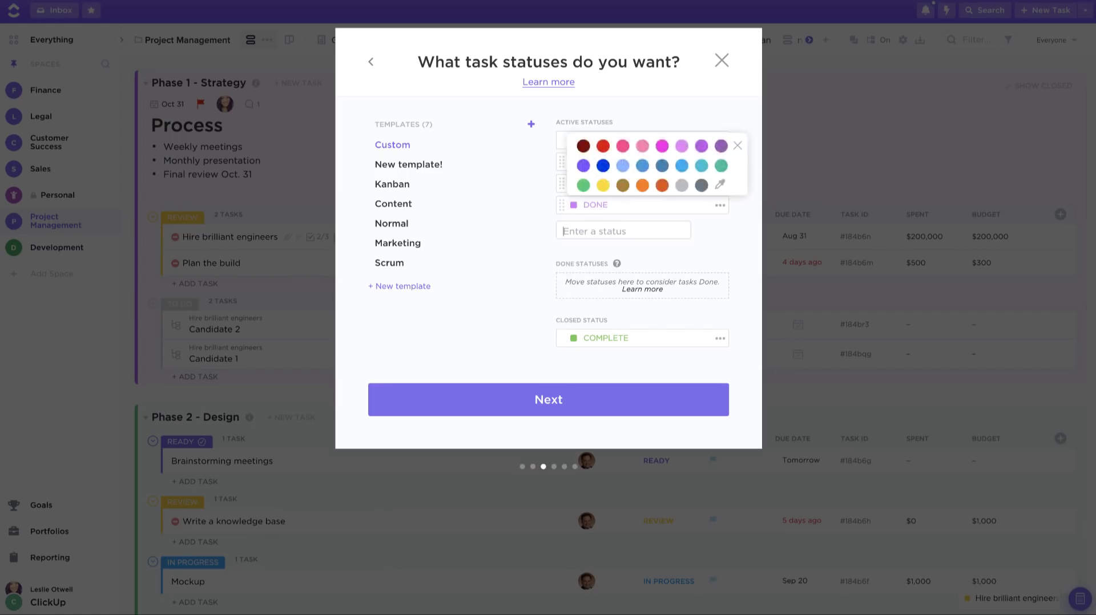
left_click(538, 238)
Step: Move the DONE status from Active Statuses into the Done Statuses group
left_click_drag(559, 207, 584, 290)
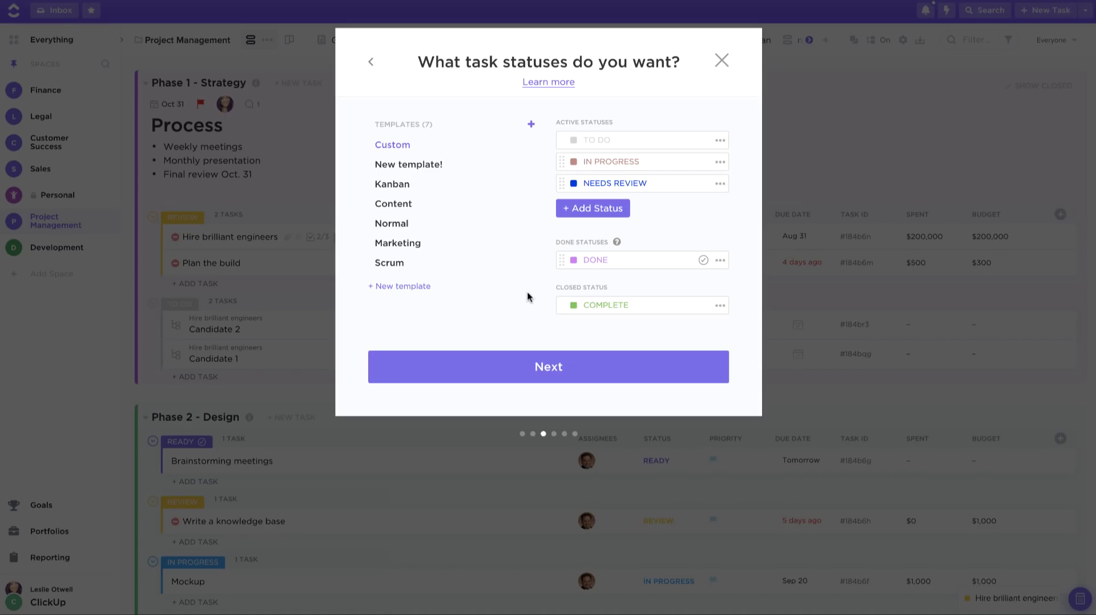
Step: Enable Time Tracking, Time Estimates and Remap Subtask Due Dates, leaving Multiple Assignees off
left_click(593, 377)
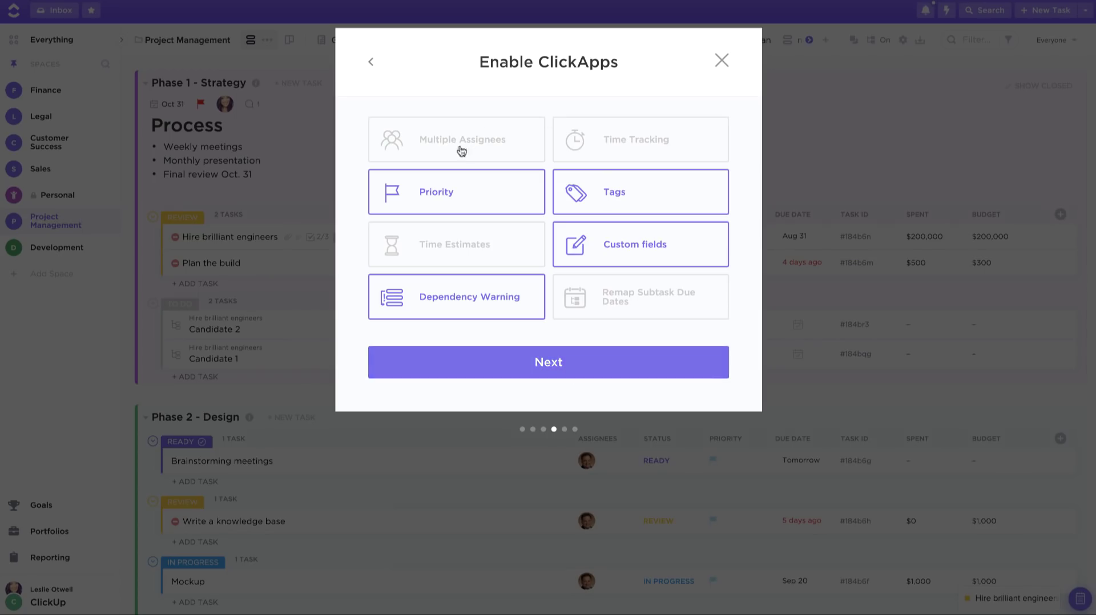
left_click(430, 156)
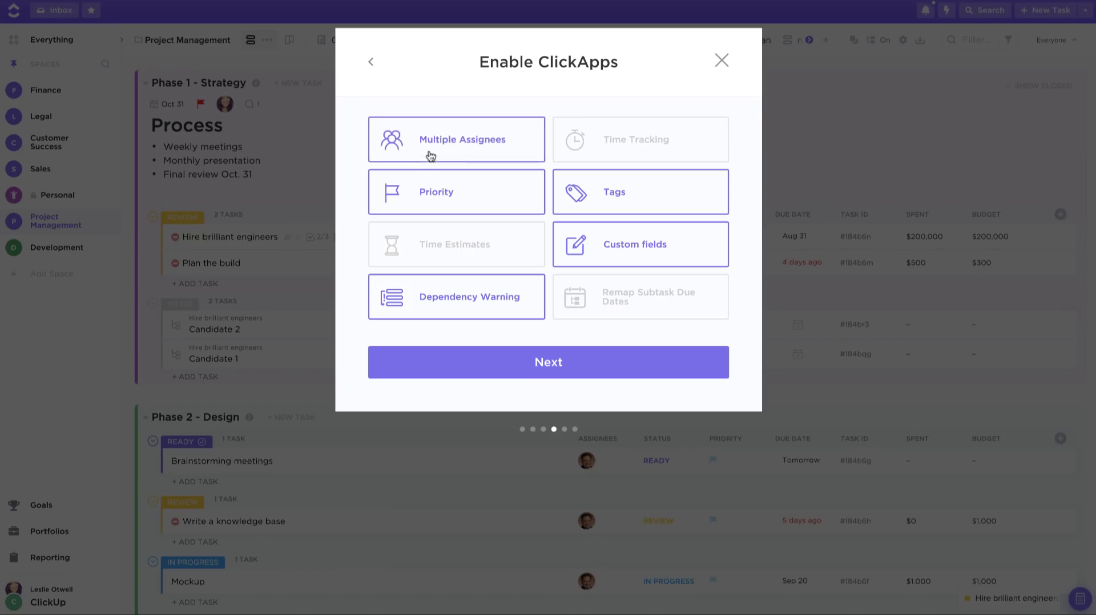
left_click(489, 149)
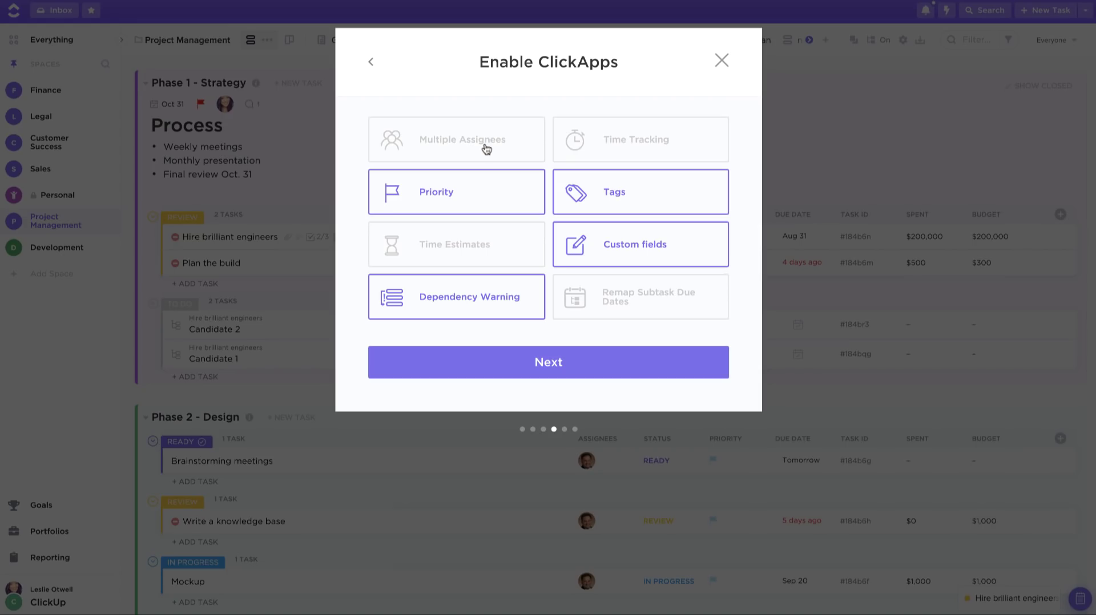
left_click(644, 154)
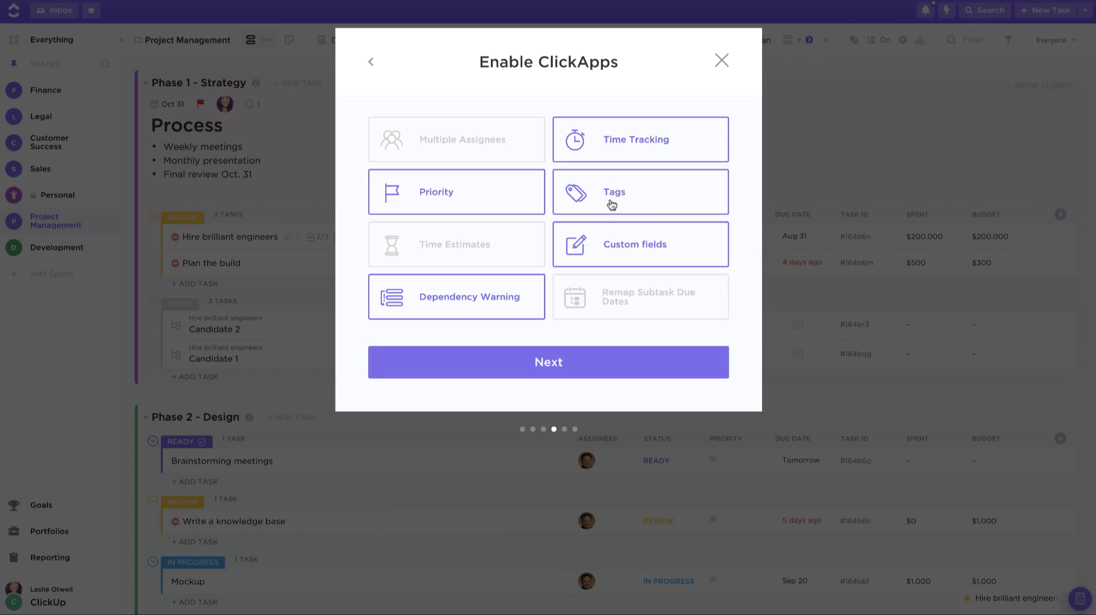
left_click(495, 257)
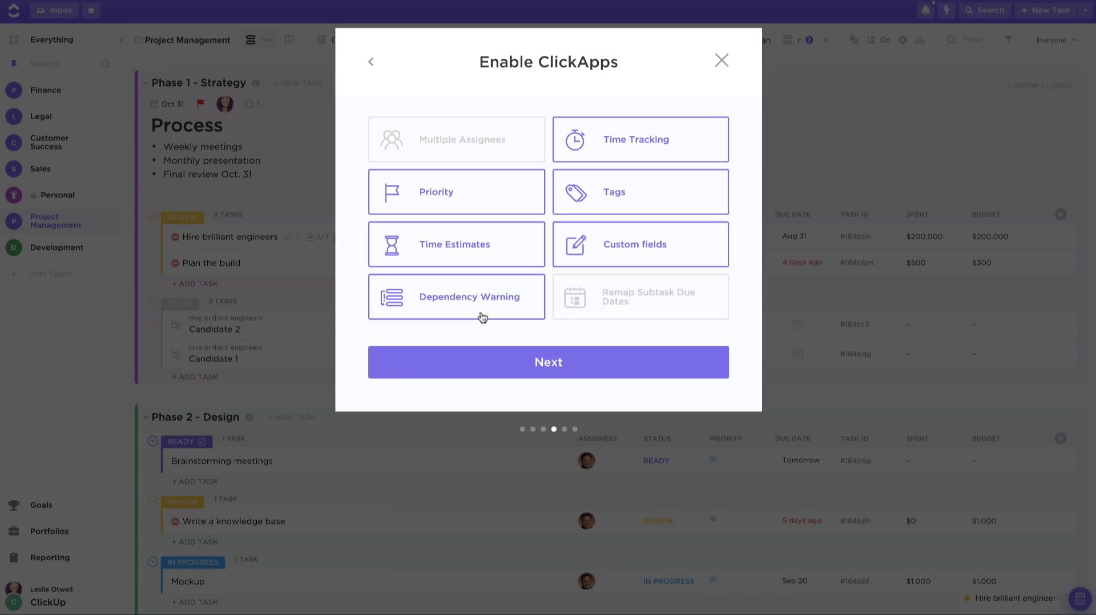
left_click(651, 303)
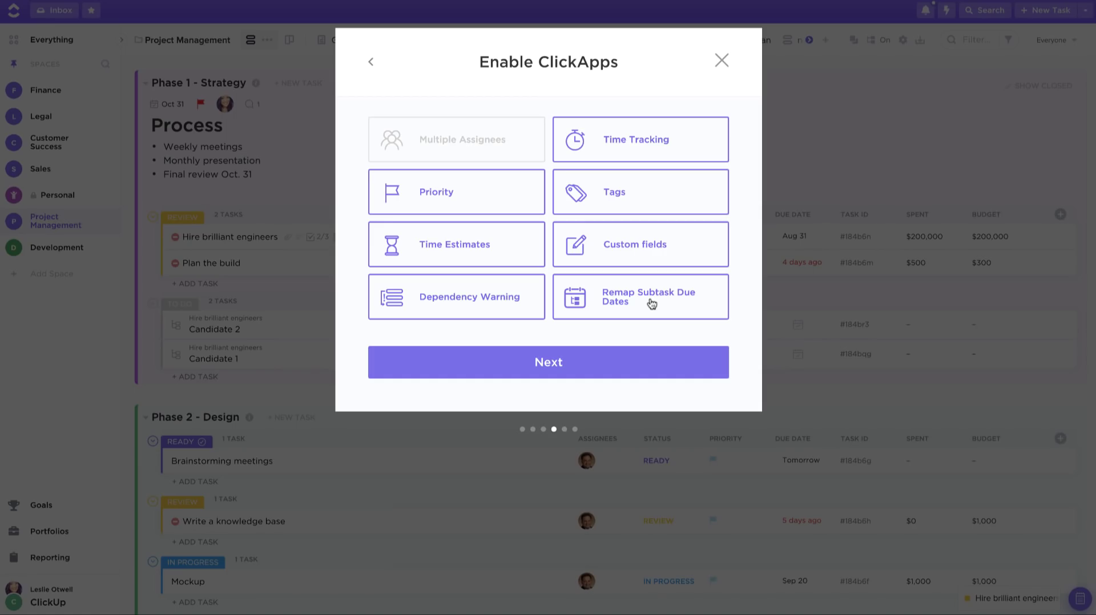
Step: Require Calendar, Box and Gantt views and make Board the default view
left_click(623, 358)
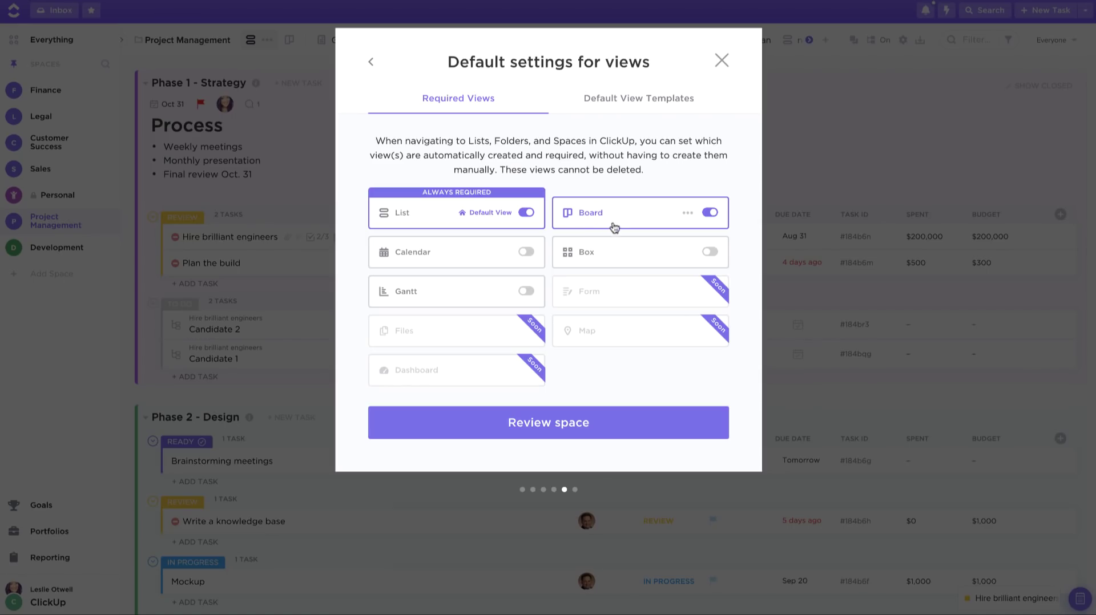
left_click(528, 254)
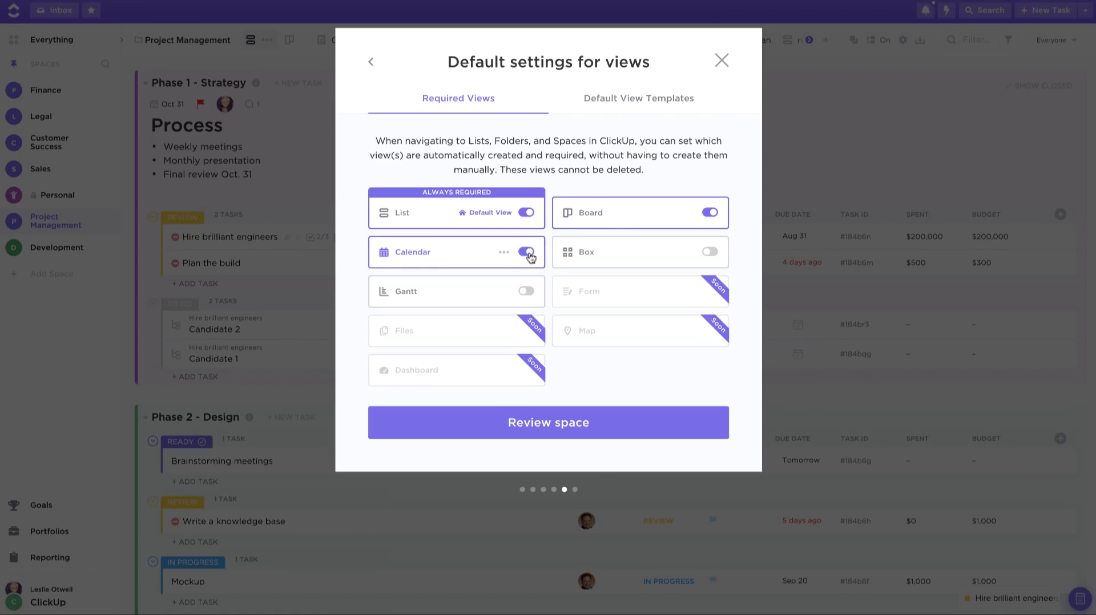
left_click(710, 252)
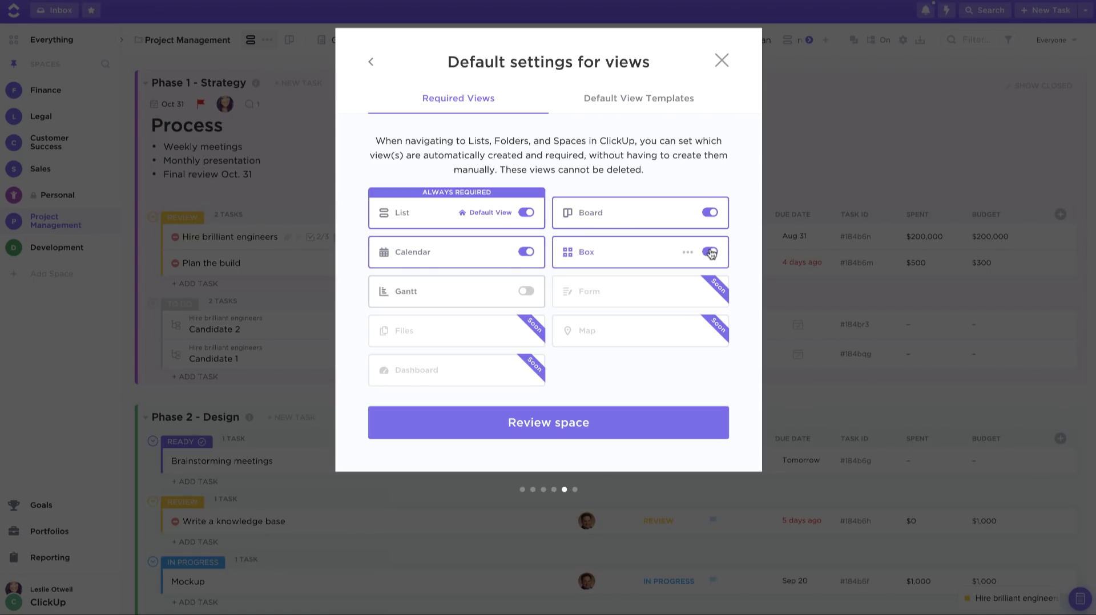
left_click(528, 291)
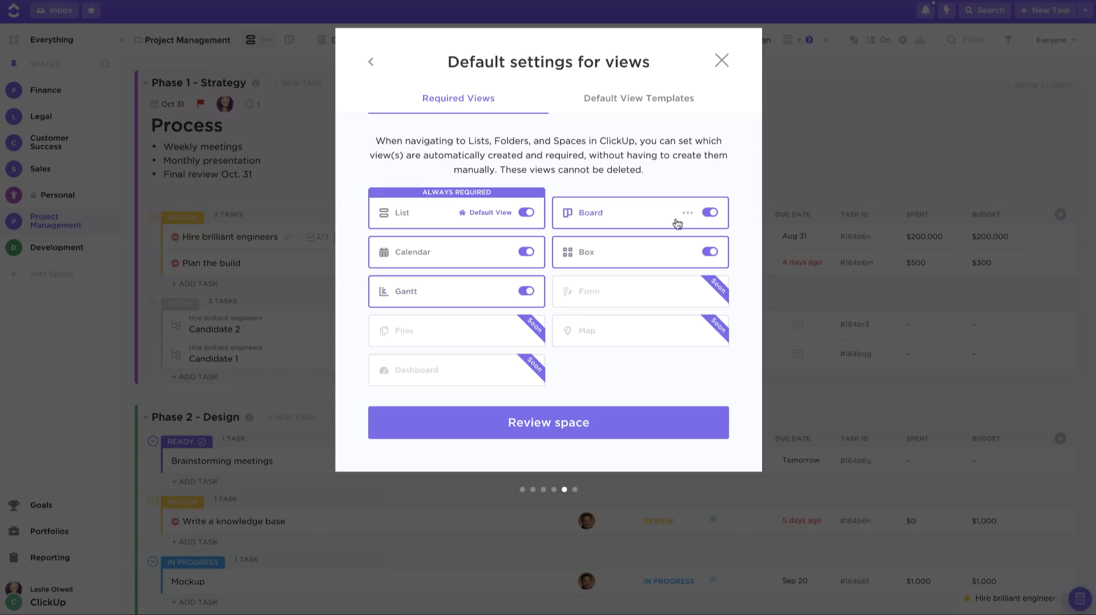
left_click(687, 213)
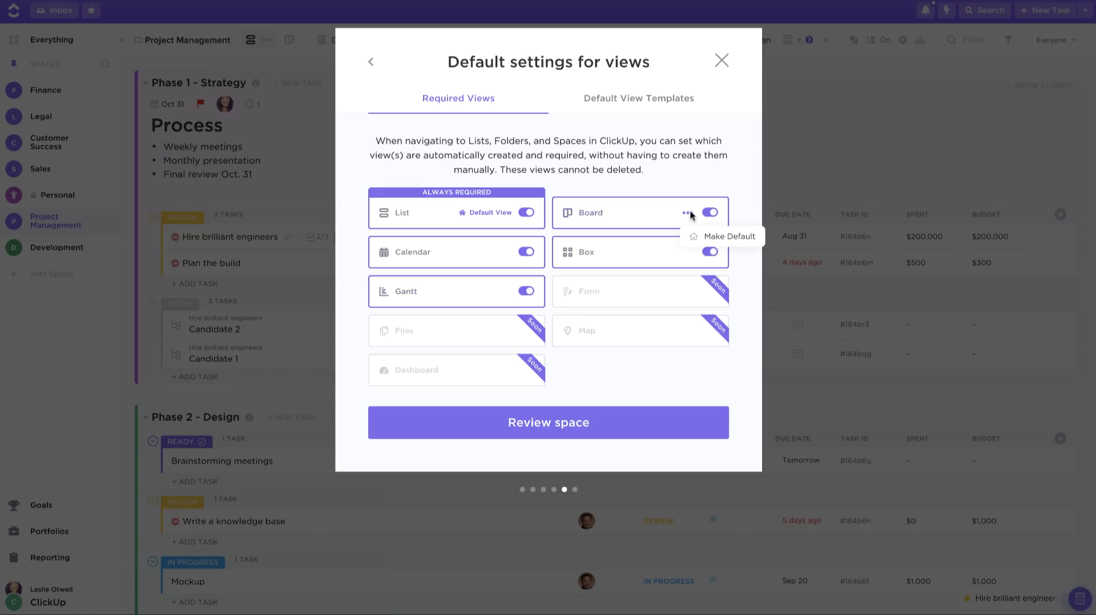
left_click(697, 240)
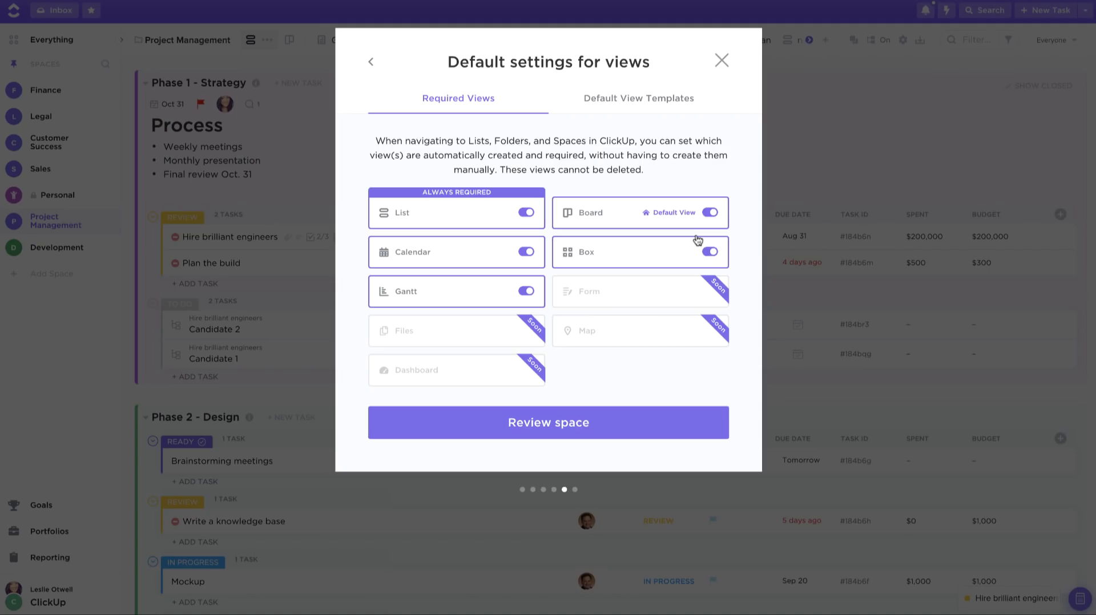
Step: Check the List view's template options on Default View Templates without choosing one
left_click(626, 107)
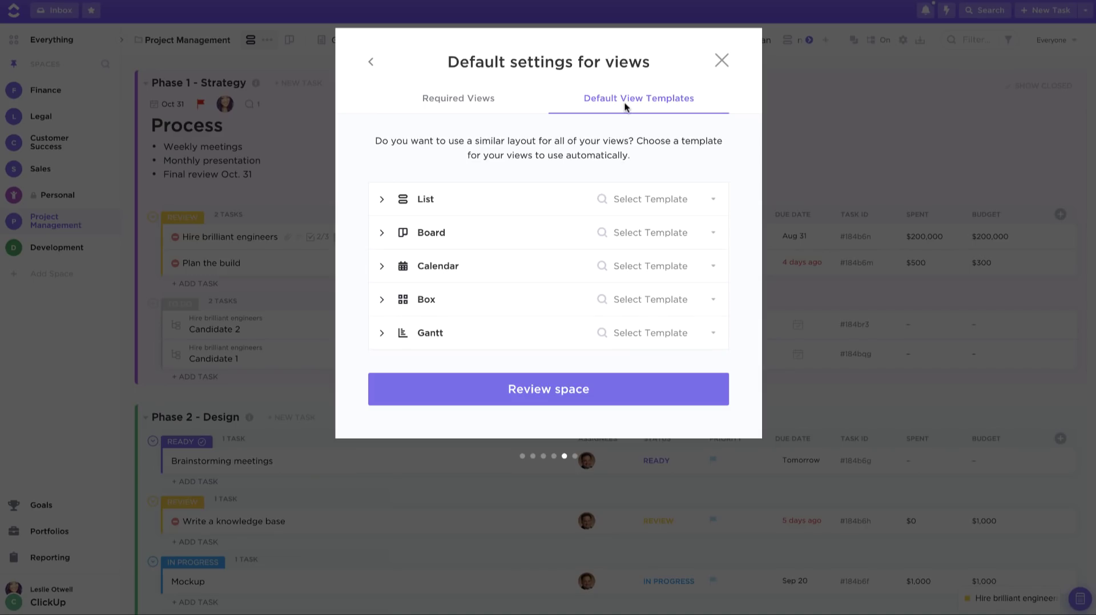
left_click(668, 210)
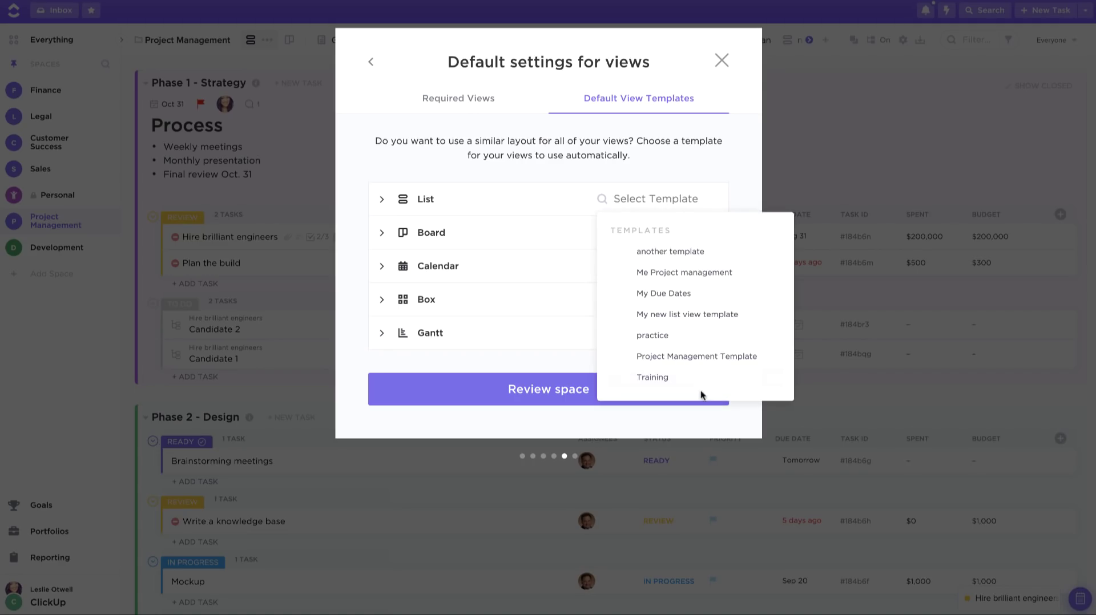
left_click(693, 162)
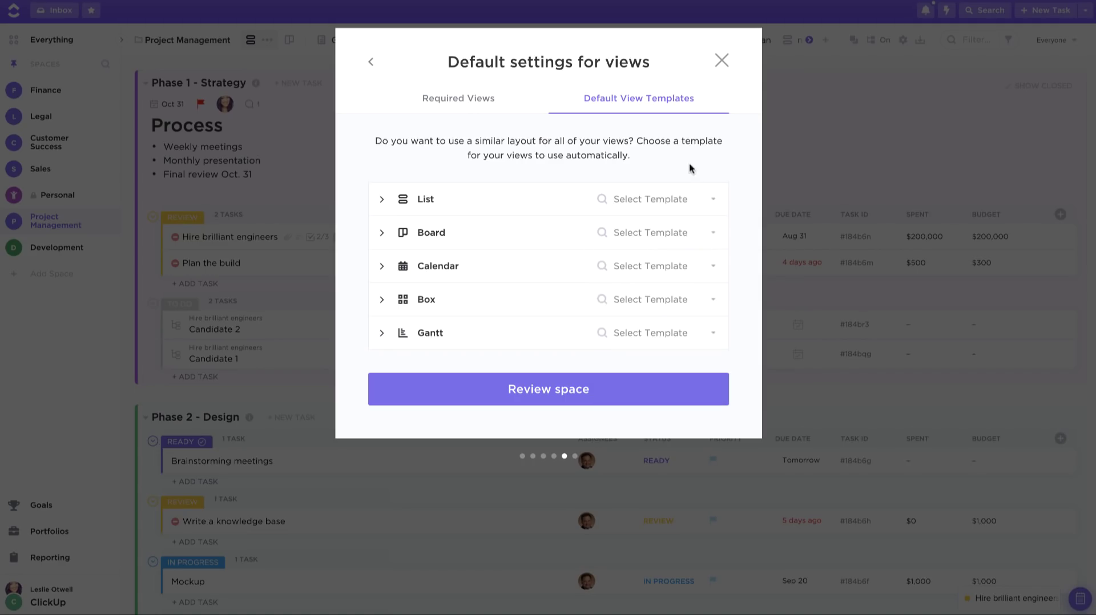
Step: Review the space summary and create the Human Resources space
left_click(568, 390)
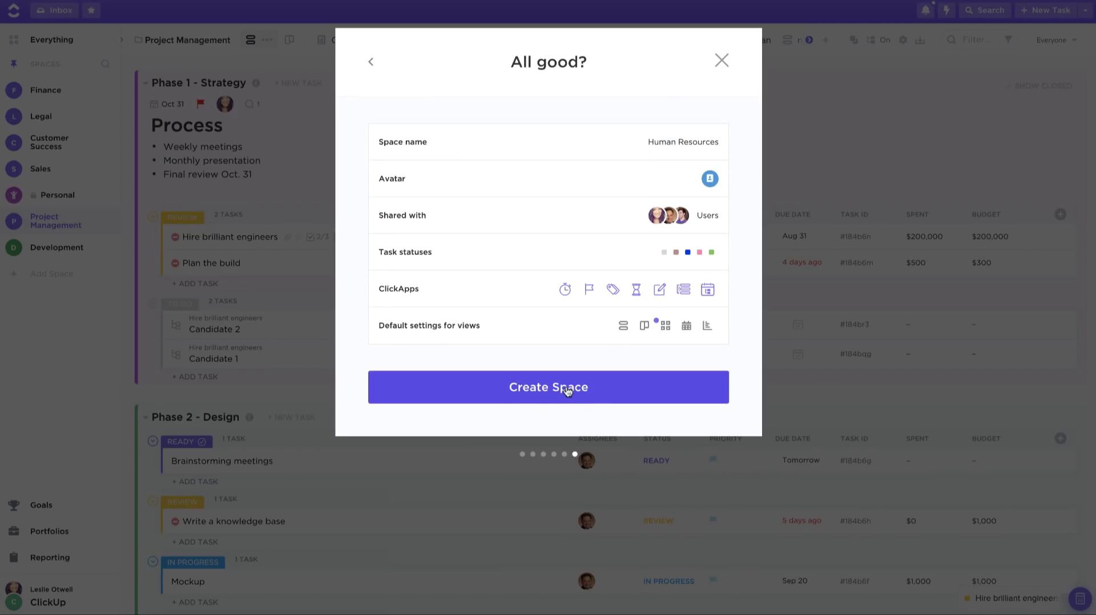
left_click(532, 387)
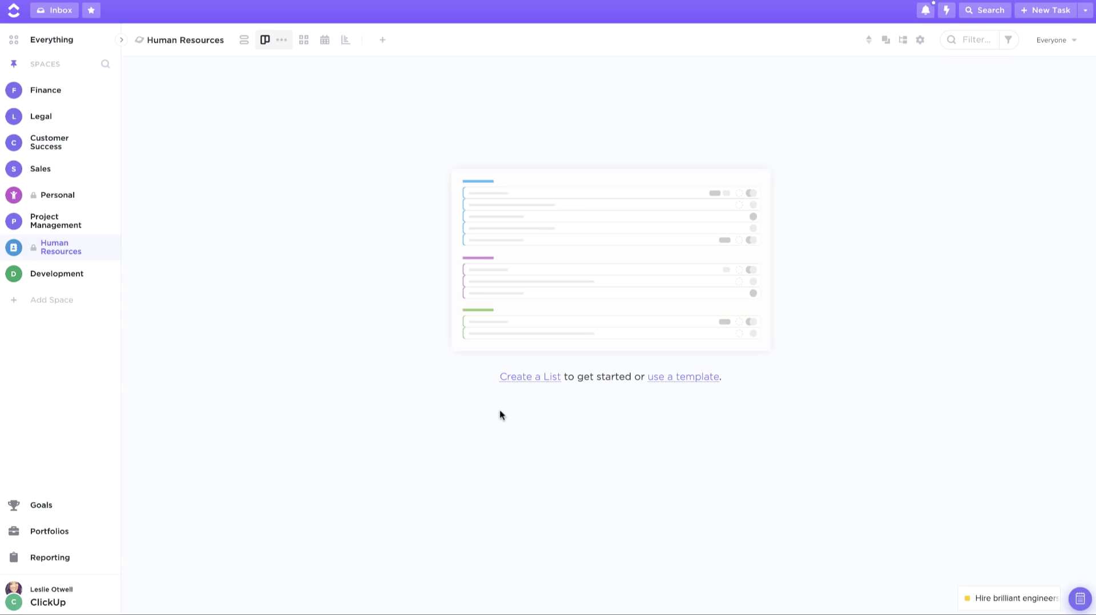
Step: Create a list named 'Candidates' in the Human Resources space
left_click(121, 41)
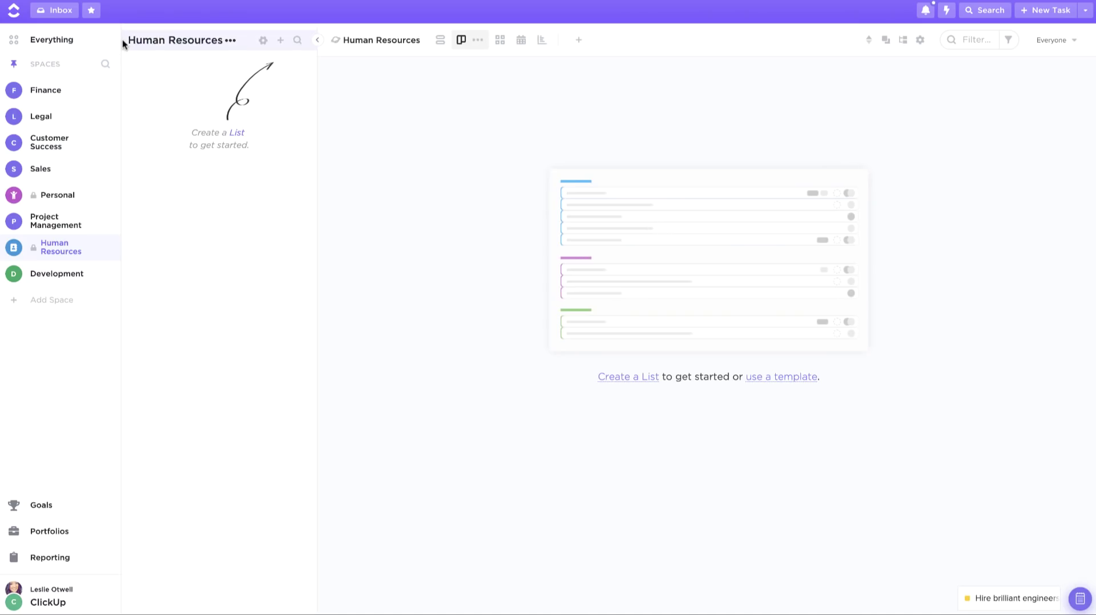
left_click(281, 41)
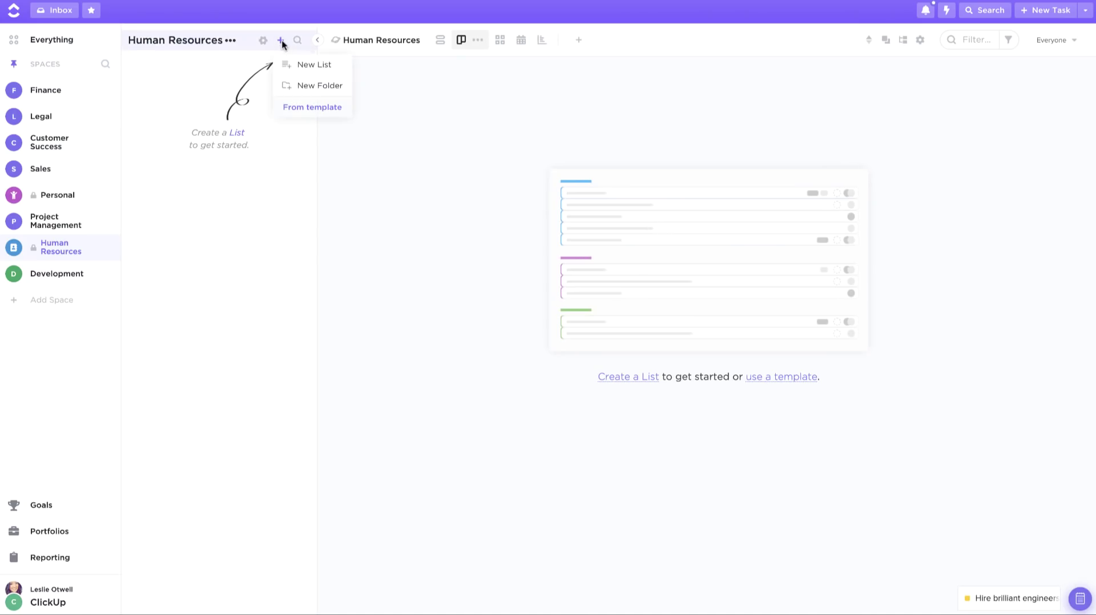
left_click(310, 66)
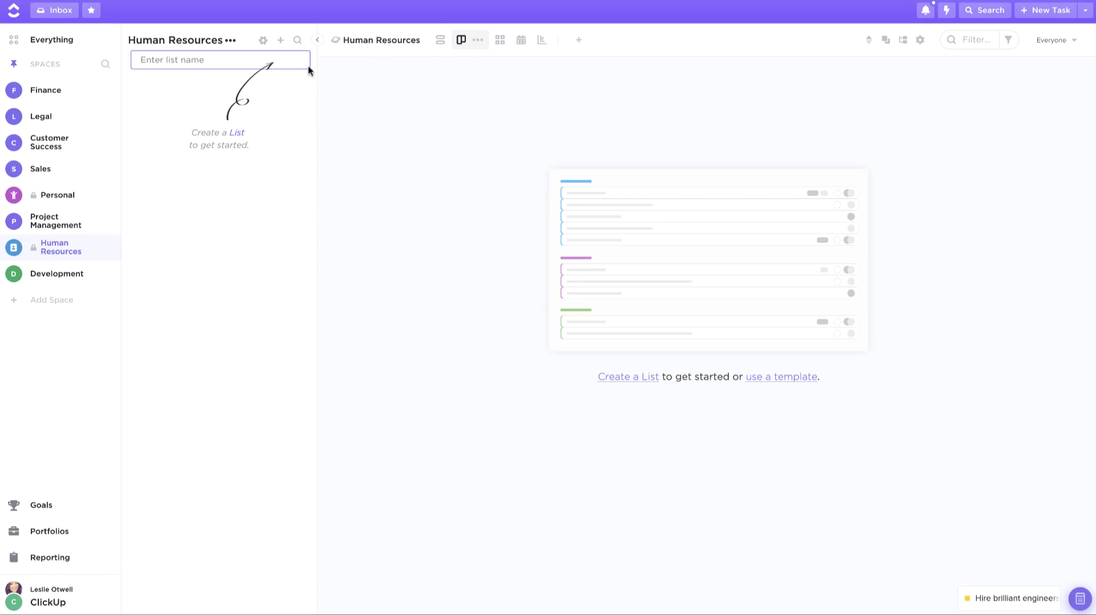
type("Candidates")
key("Return")
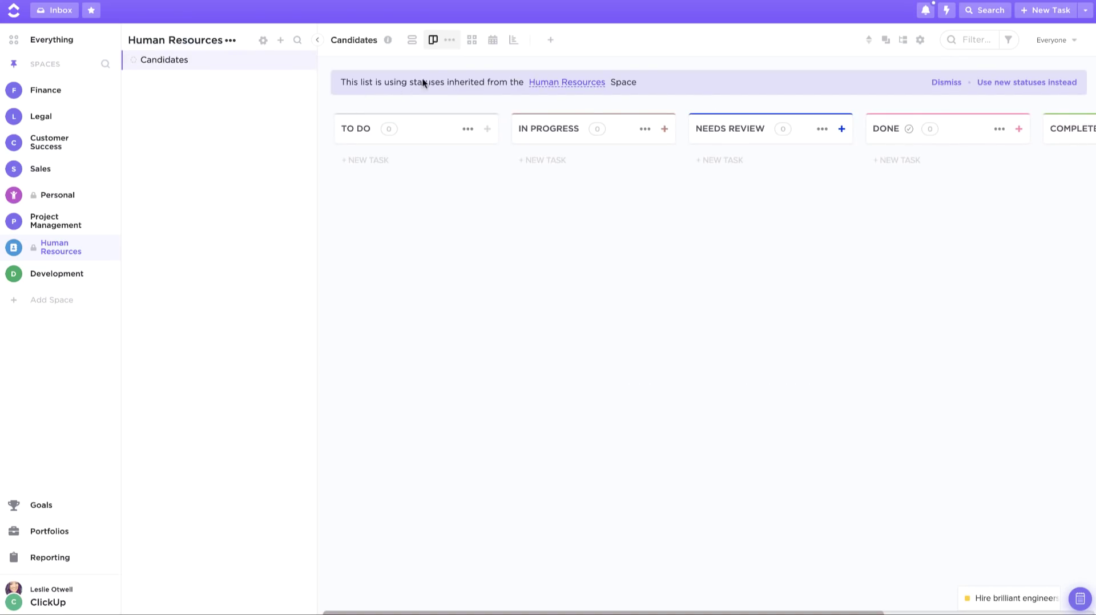
Step: Add a task named with the candidate's full name under TO DO
left_click(369, 160)
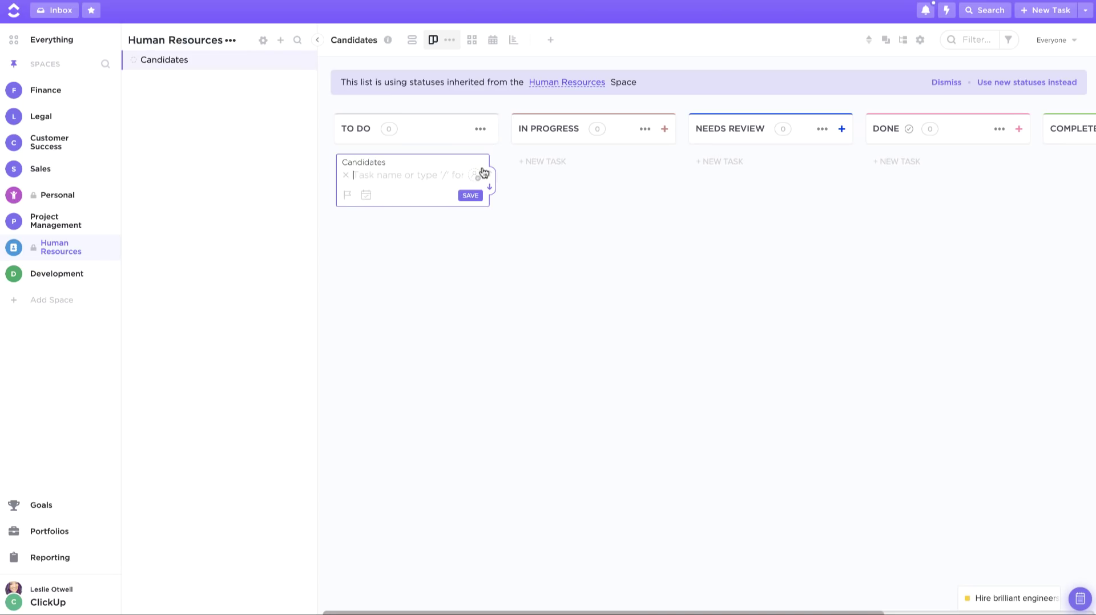
key("Return")
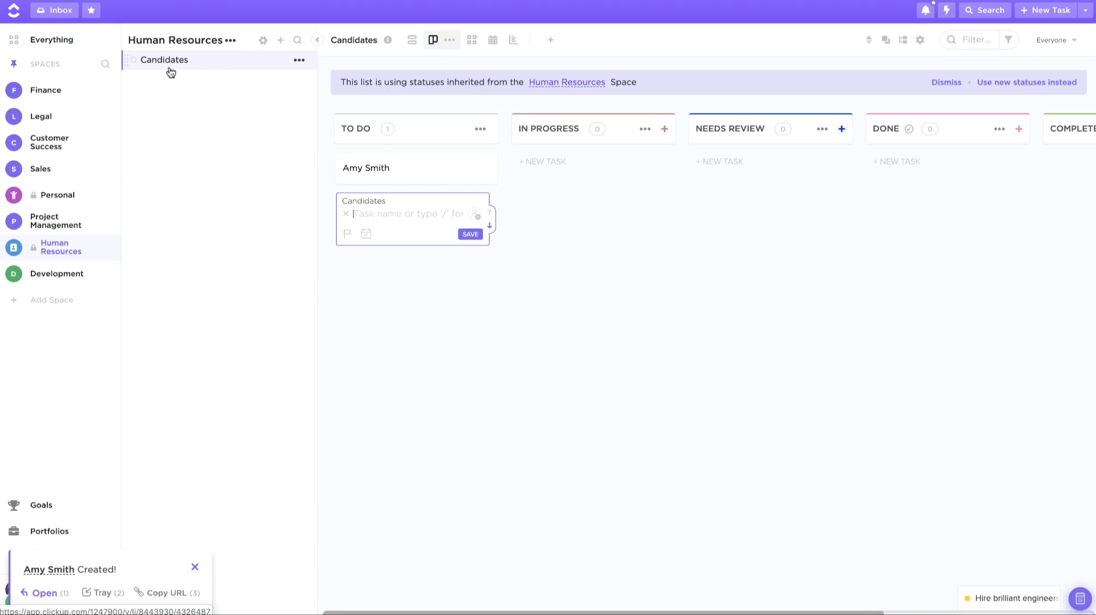
Step: Add an Employee Onboarding folder using the Human Resources category's Employee Onboarding template
left_click(282, 41)
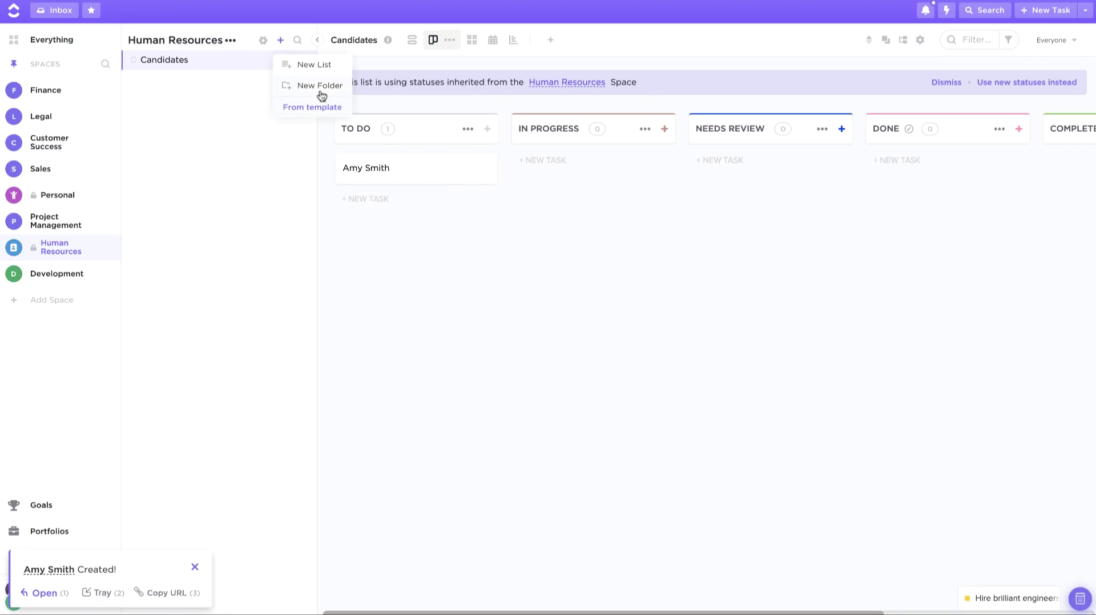
left_click(306, 107)
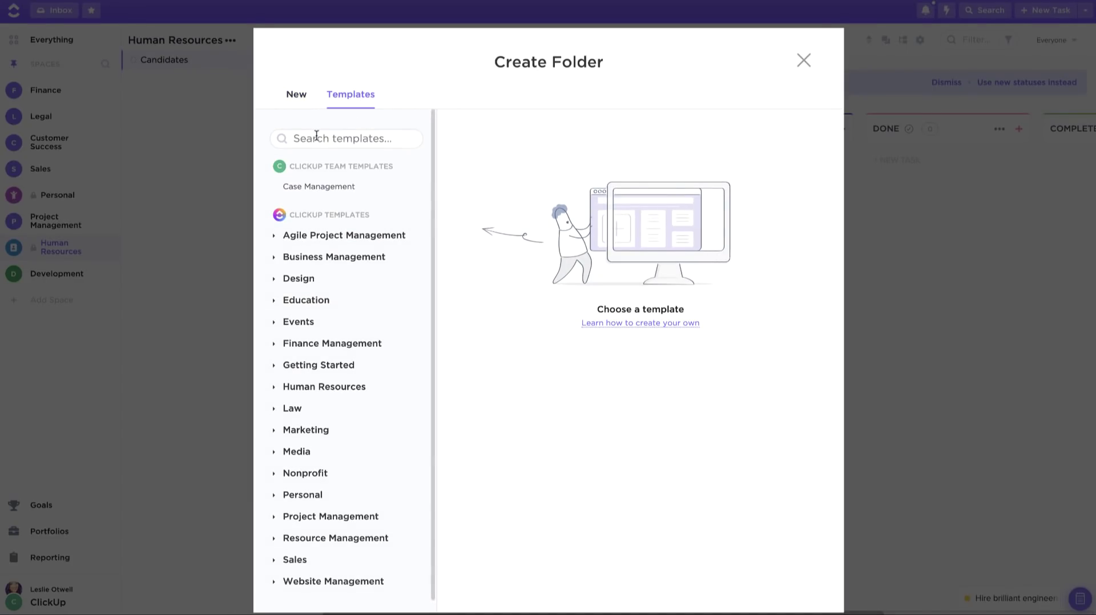
type("hire")
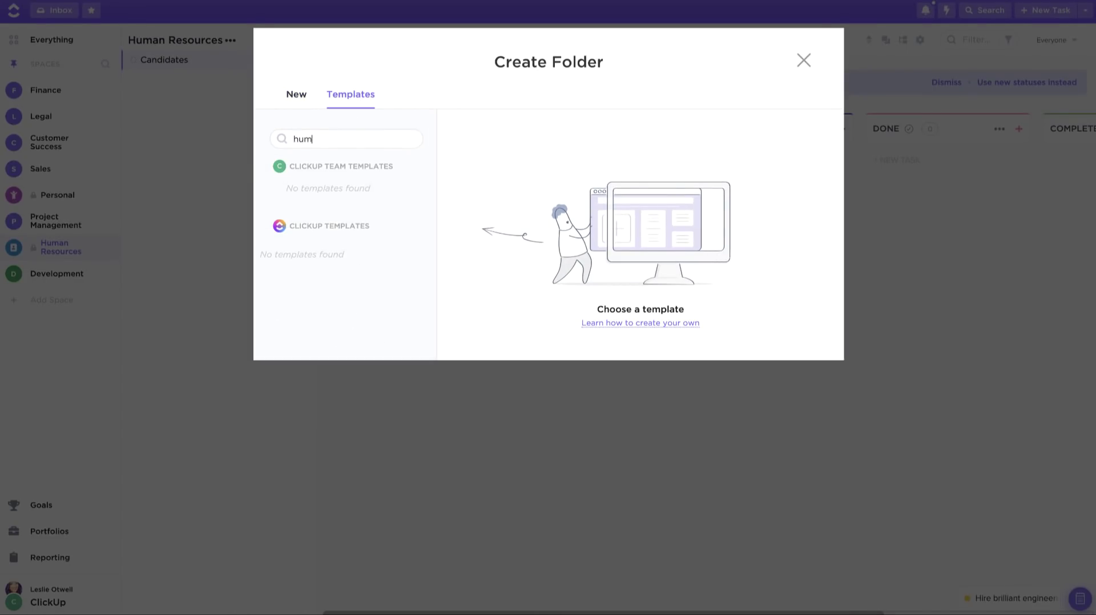
key("BackSpace")
key("BackSpace")
key("BackSpace")
key("BackSpace")
left_click(308, 388)
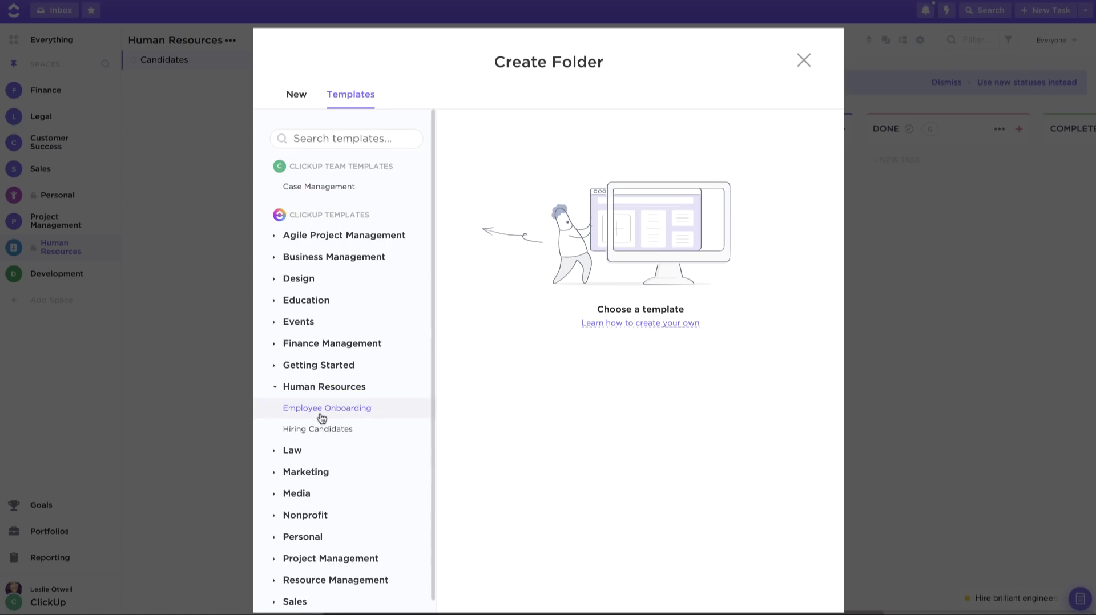
left_click(320, 417)
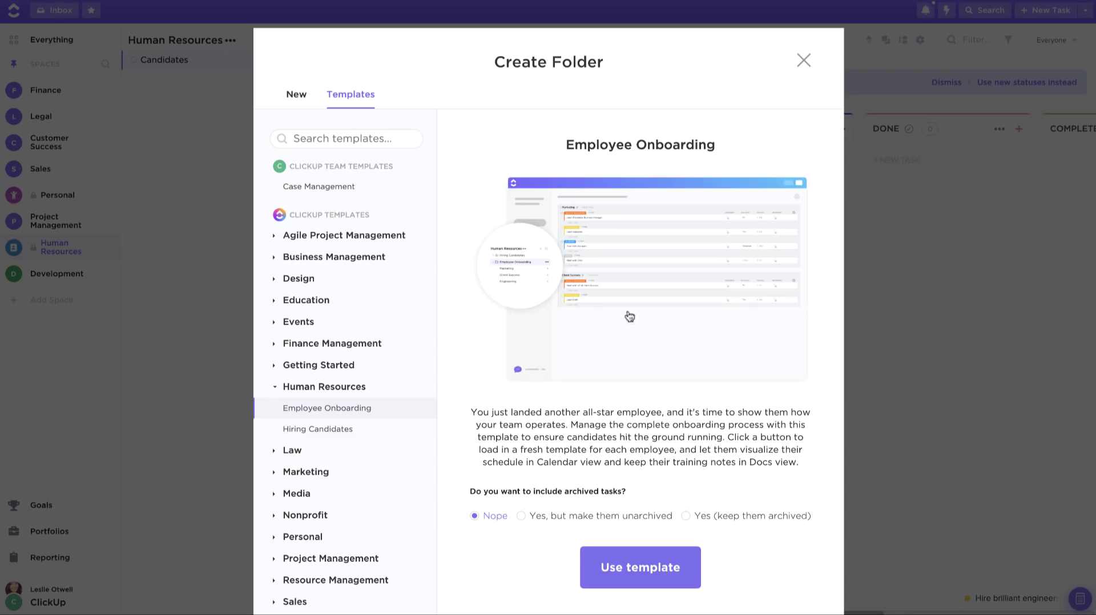
left_click(637, 565)
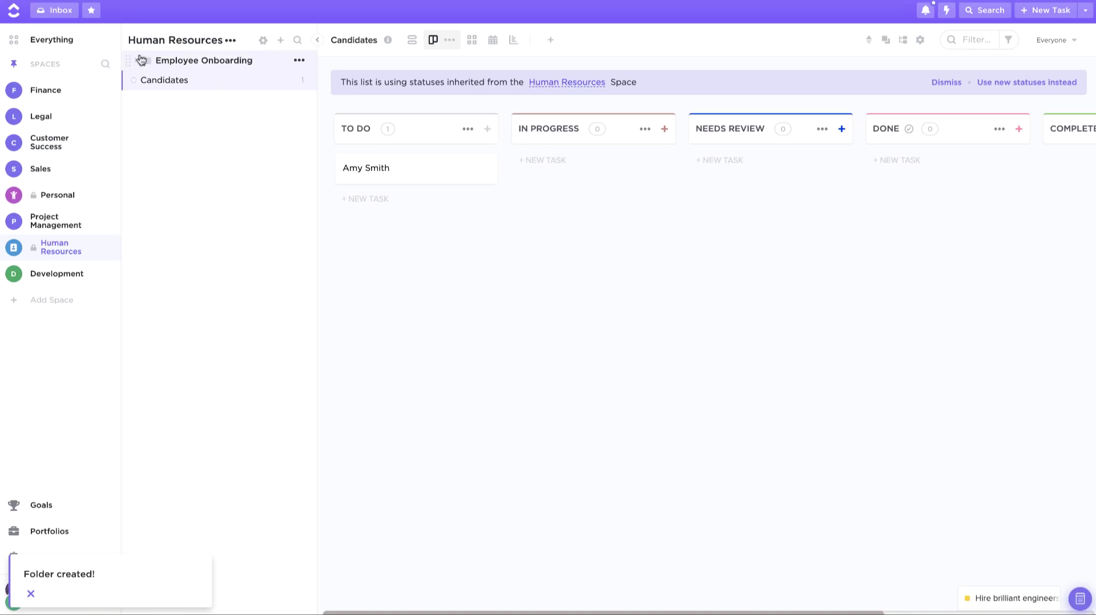
Step: View the Employee Onboarding board, then bring up the Human Resources space's options menu
left_click(149, 61)
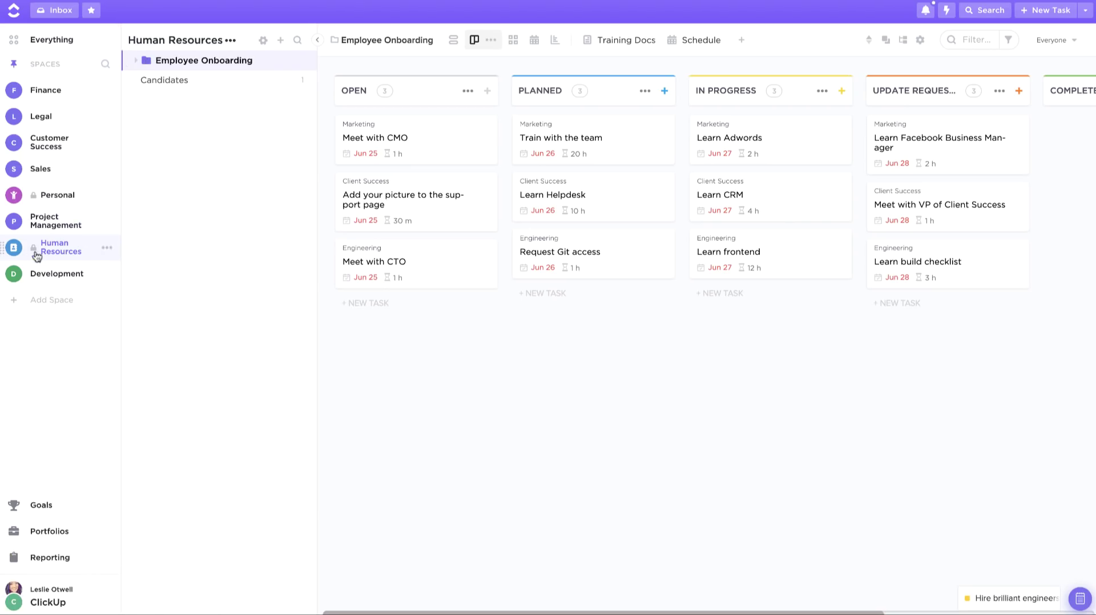
left_click(107, 249)
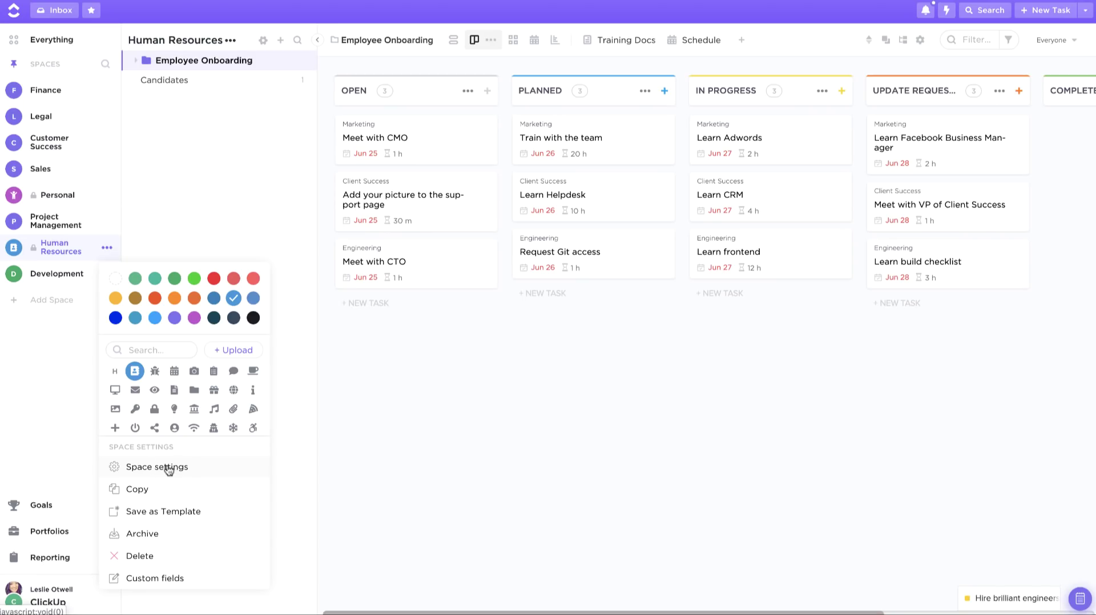
left_click(430, 437)
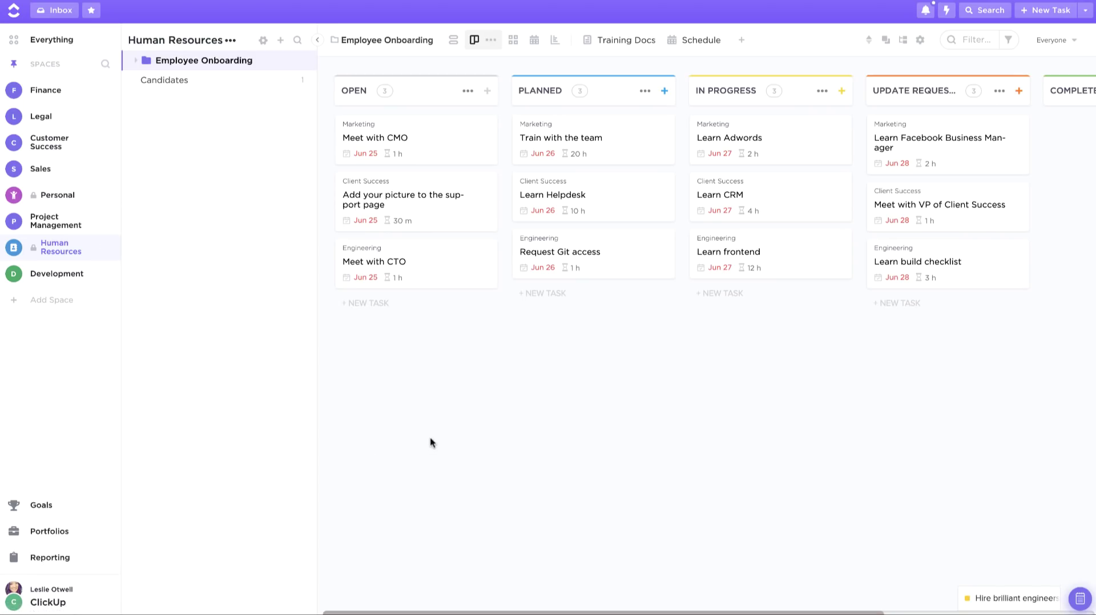